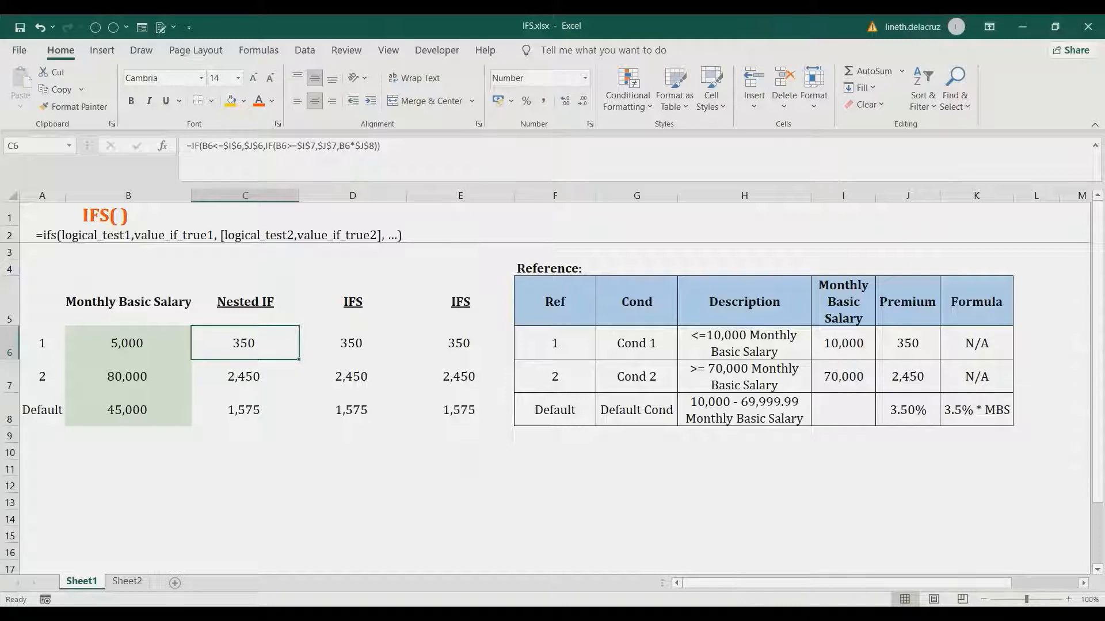
- Examine the IFS formula in D6, the nested IF formula in C6 and the yearly premium table on Sheet2
{"action": "left_click", "coordinate": [352, 343]}
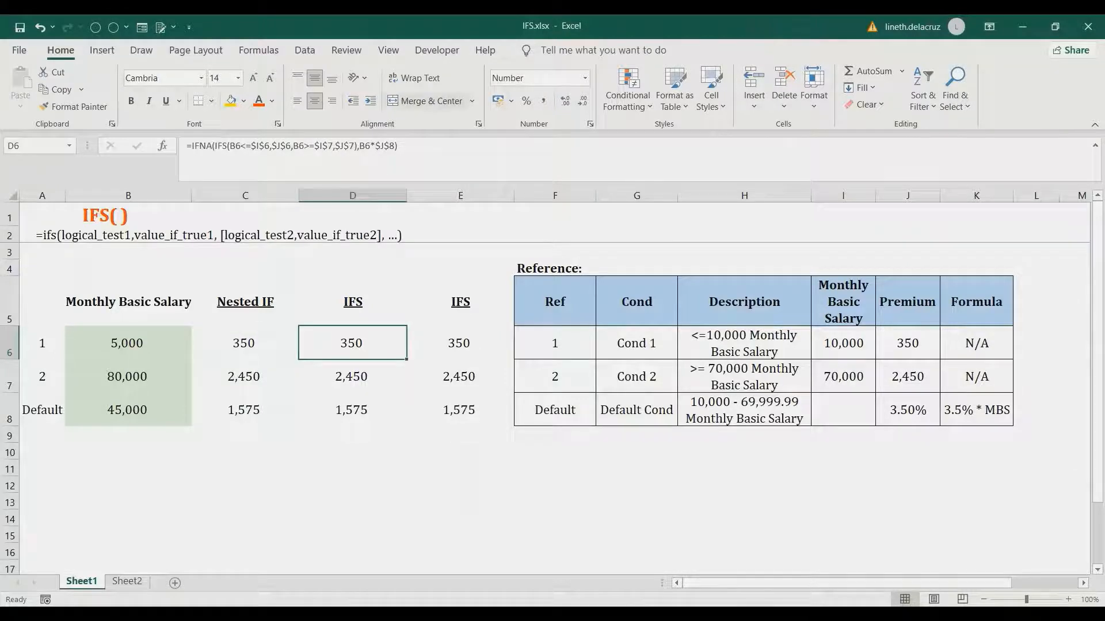
{"action": "left_click_drag", "start_coordinate": [398, 146], "coordinate": [186, 146]}
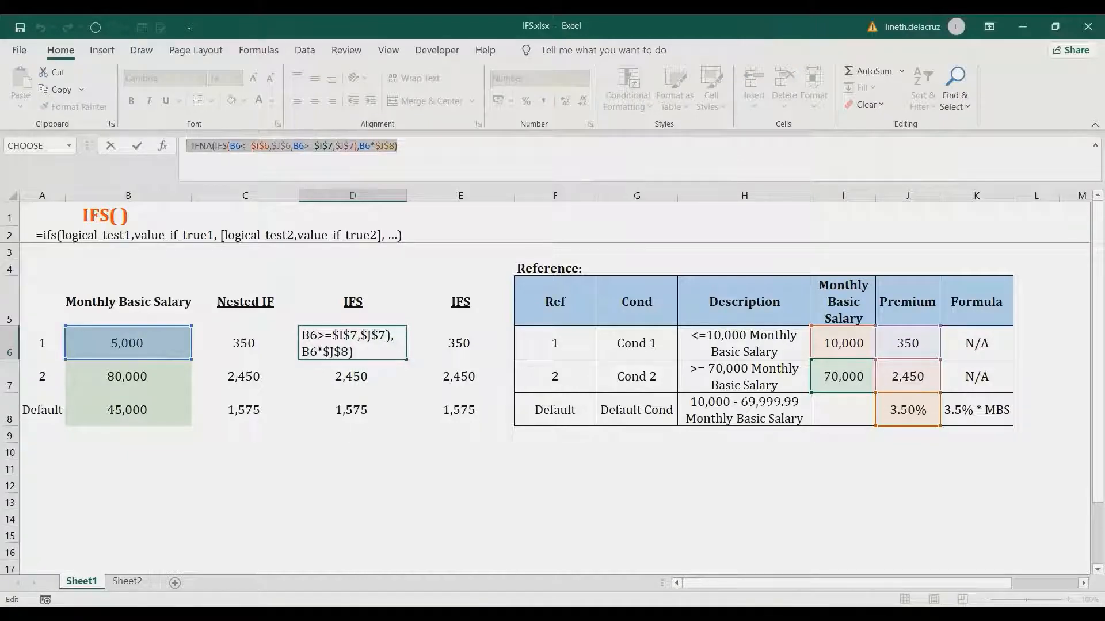
{"action": "key", "text": "Escape"}
{"action": "left_click", "coordinate": [244, 343]}
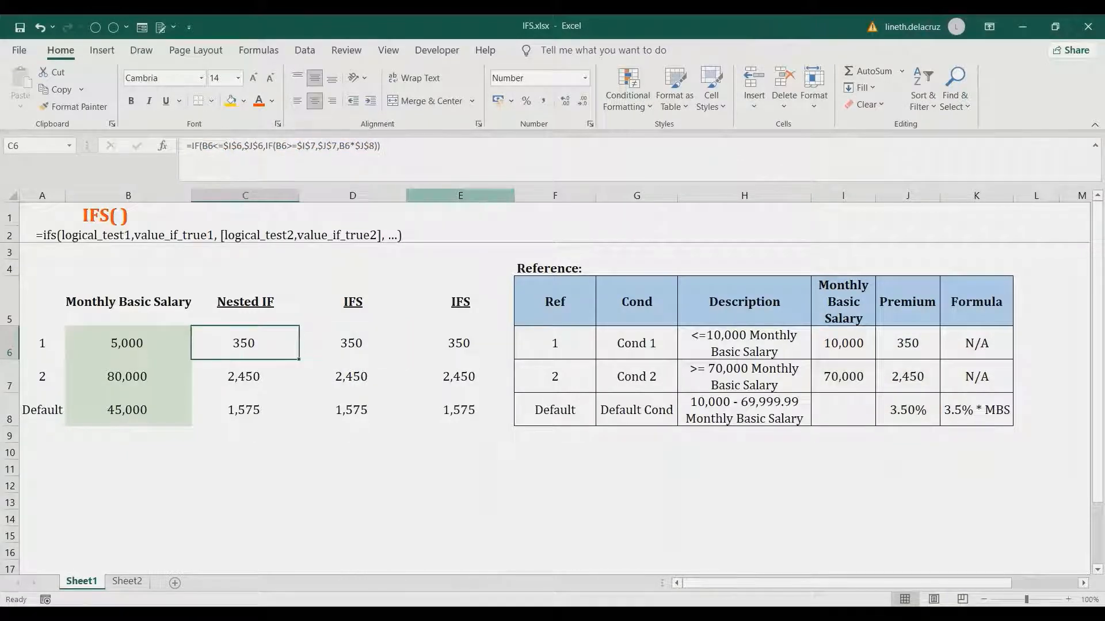
{"action": "left_click_drag", "start_coordinate": [391, 146], "coordinate": [186, 146]}
{"action": "key", "text": "Escape"}
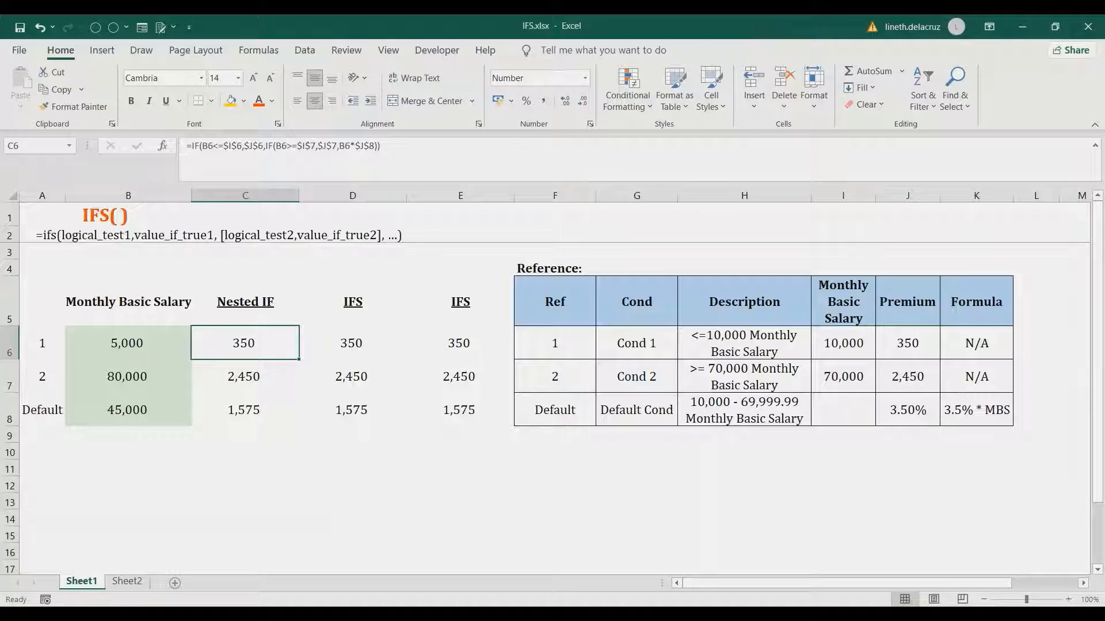
{"action": "left_click", "coordinate": [126, 581]}
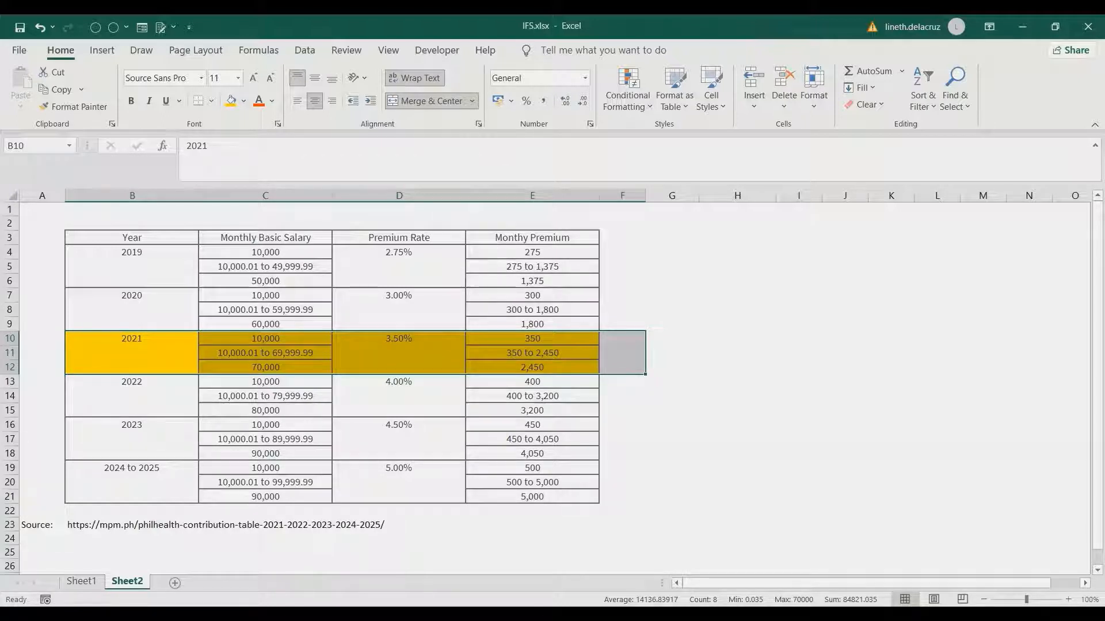
{"action": "left_click", "coordinate": [81, 581]}
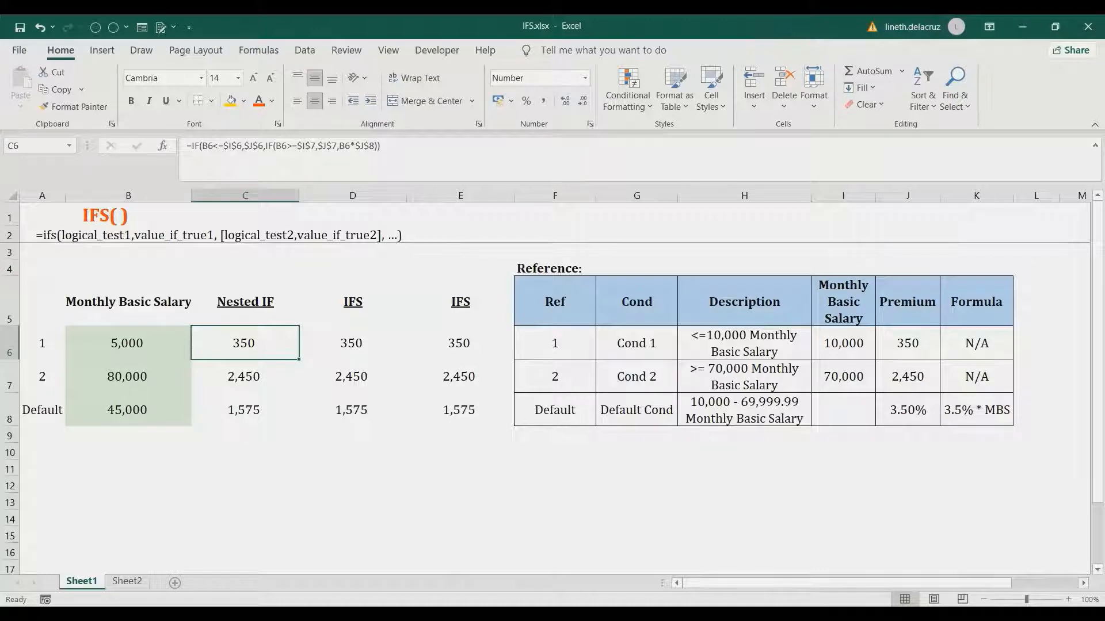
- Switch to the Nested_IF_PQ_1.xlsx workbook and bring the Monthly Salary range A3:A19 into Power Query as a table with headers
{"action": "left_click", "coordinate": [553, 615]}
{"action": "left_click", "coordinate": [630, 558]}
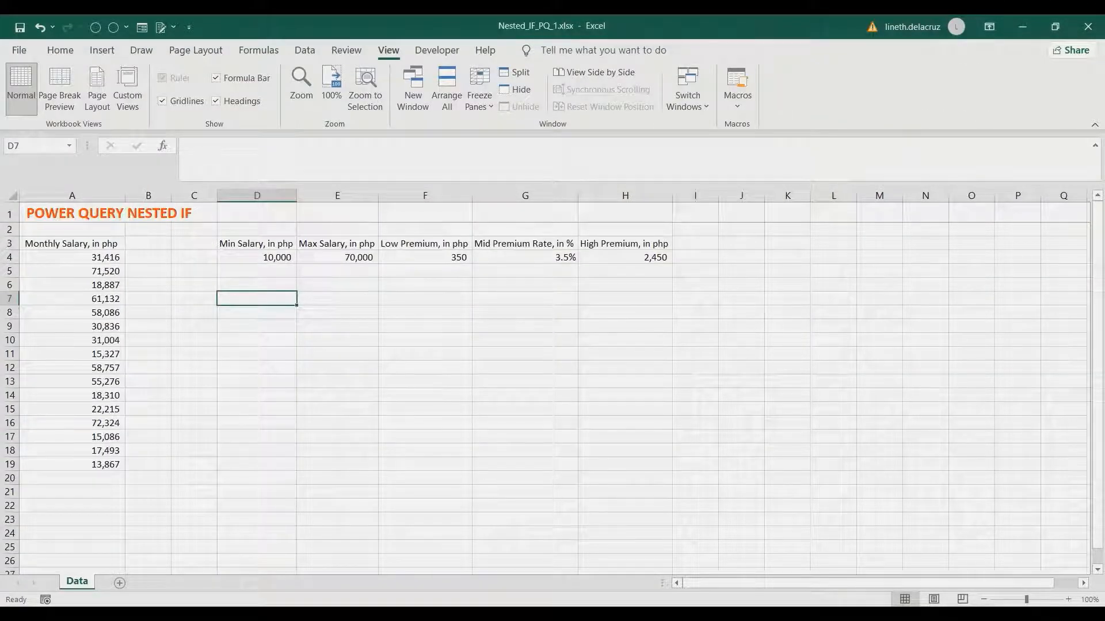
{"action": "left_click", "coordinate": [72, 243]}
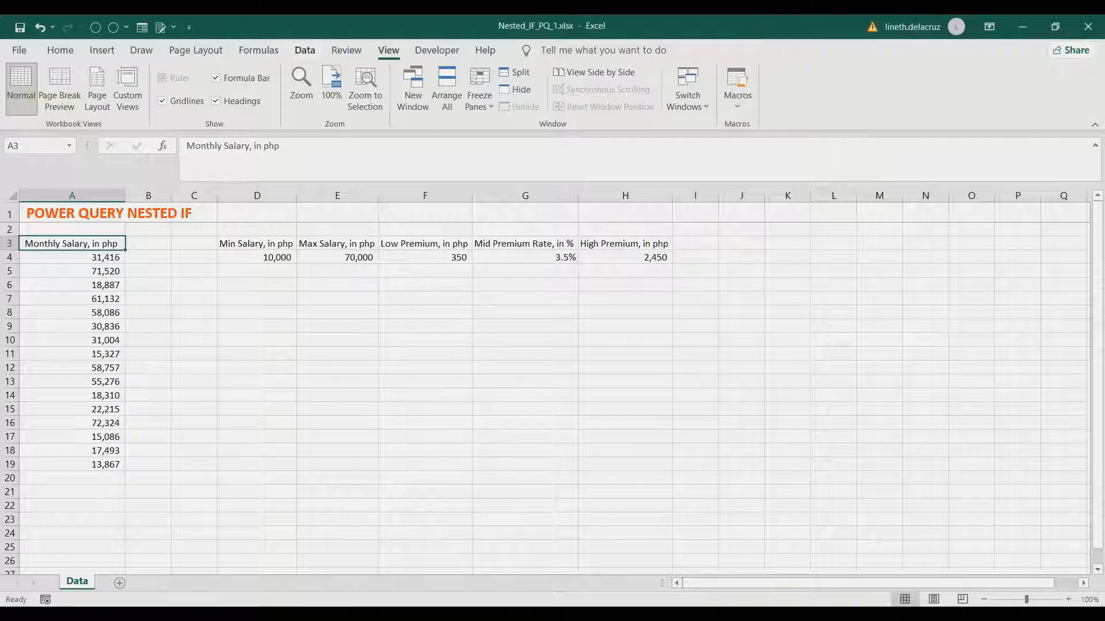
{"action": "left_click", "coordinate": [305, 50]}
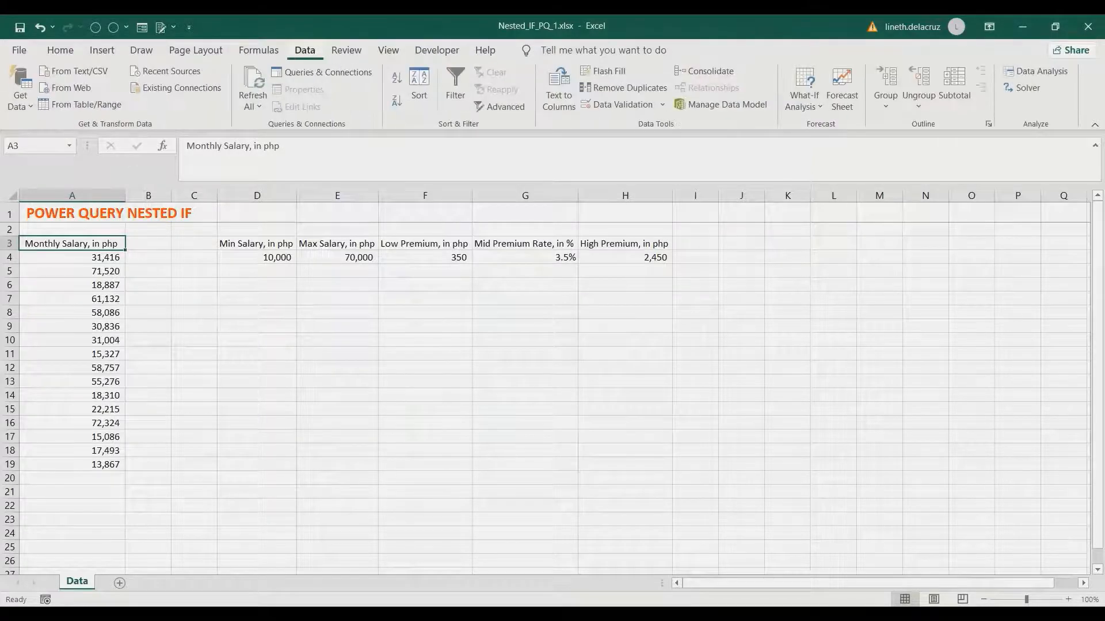
{"action": "left_click", "coordinate": [81, 105]}
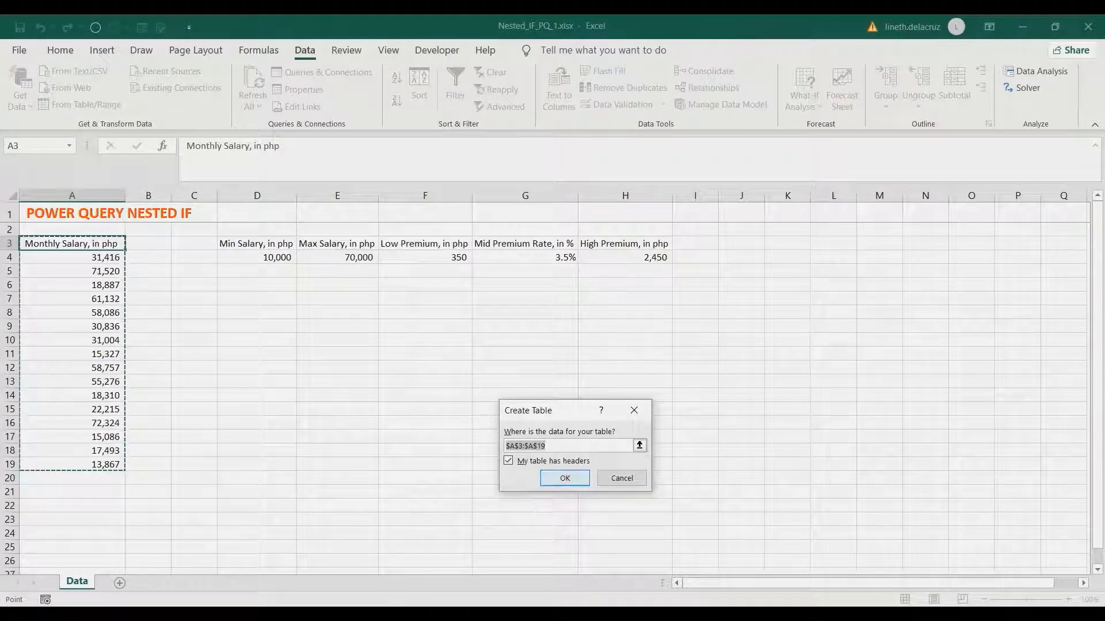
{"action": "left_click", "coordinate": [564, 478]}
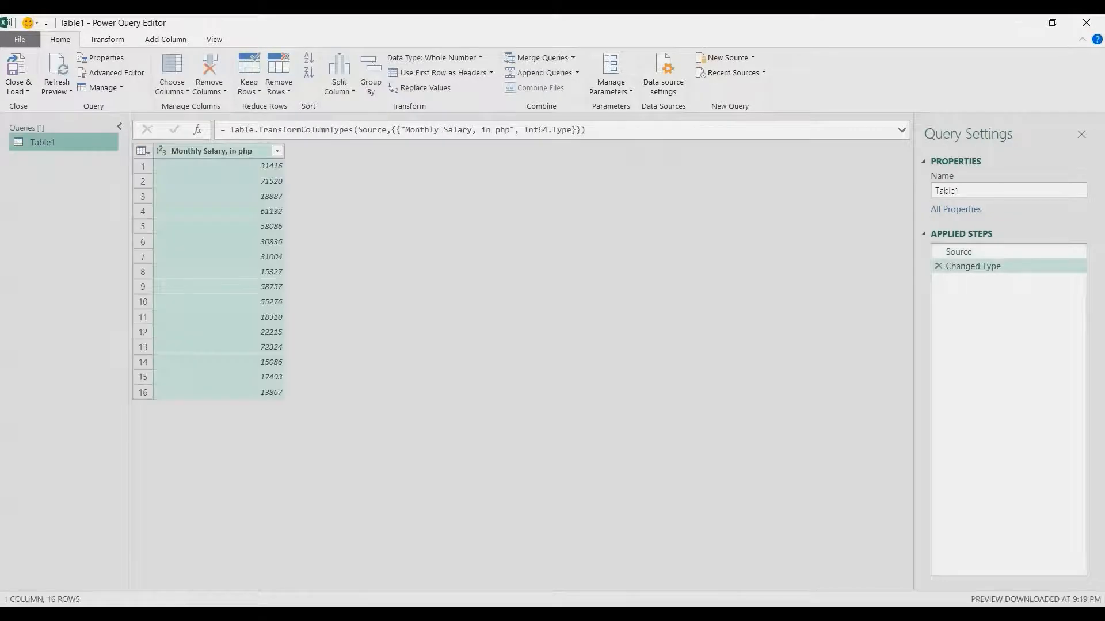
- Rename the salary query "Monthly Salary" and load it as a connection only
{"action": "double_click", "coordinate": [946, 191]}
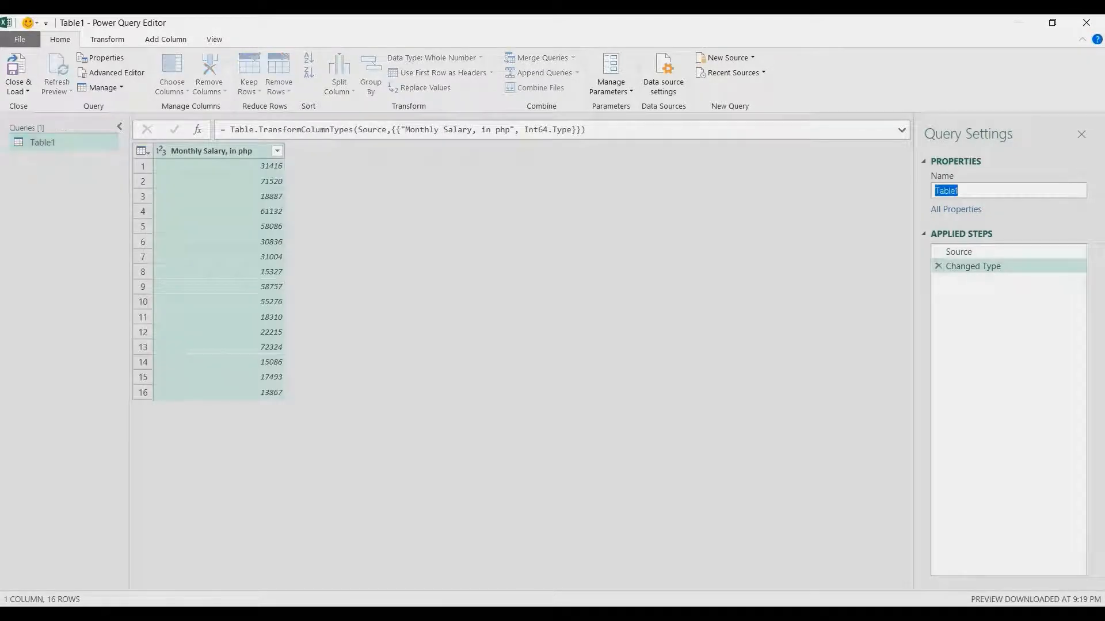
{"action": "type", "text": "Monthly Salary"}
{"action": "key", "text": "Return"}
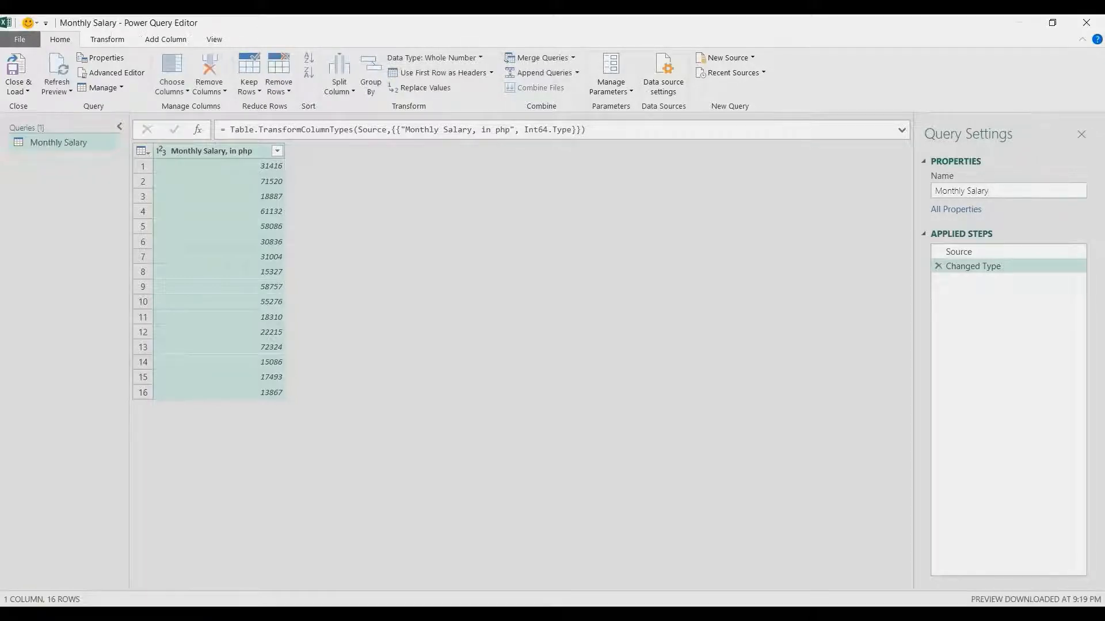
{"action": "left_click", "coordinate": [19, 91]}
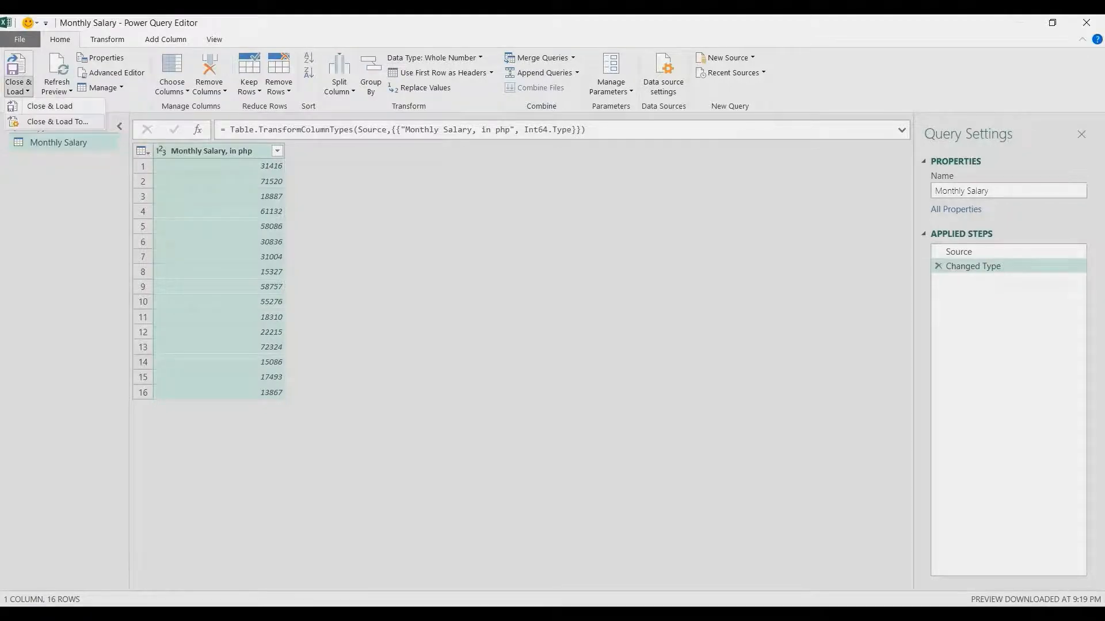
{"action": "left_click", "coordinate": [58, 122]}
{"action": "left_click", "coordinate": [554, 408]}
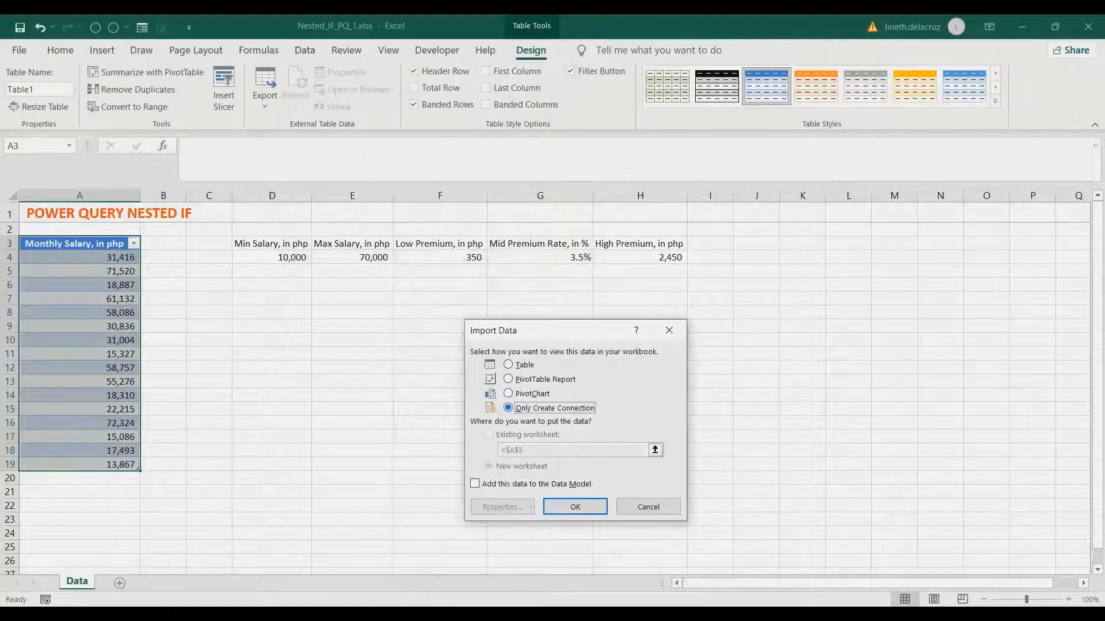
{"action": "left_click", "coordinate": [575, 506]}
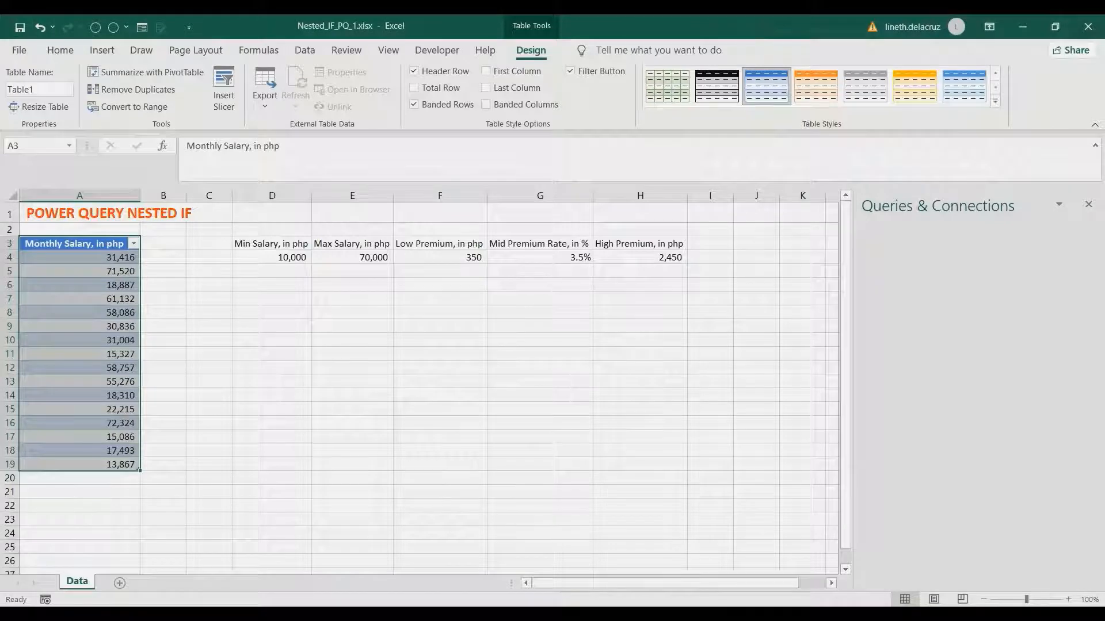
- Bring the salary limits and premium range D3:H4 into Power Query as a table with headers
{"action": "left_click", "coordinate": [272, 244]}
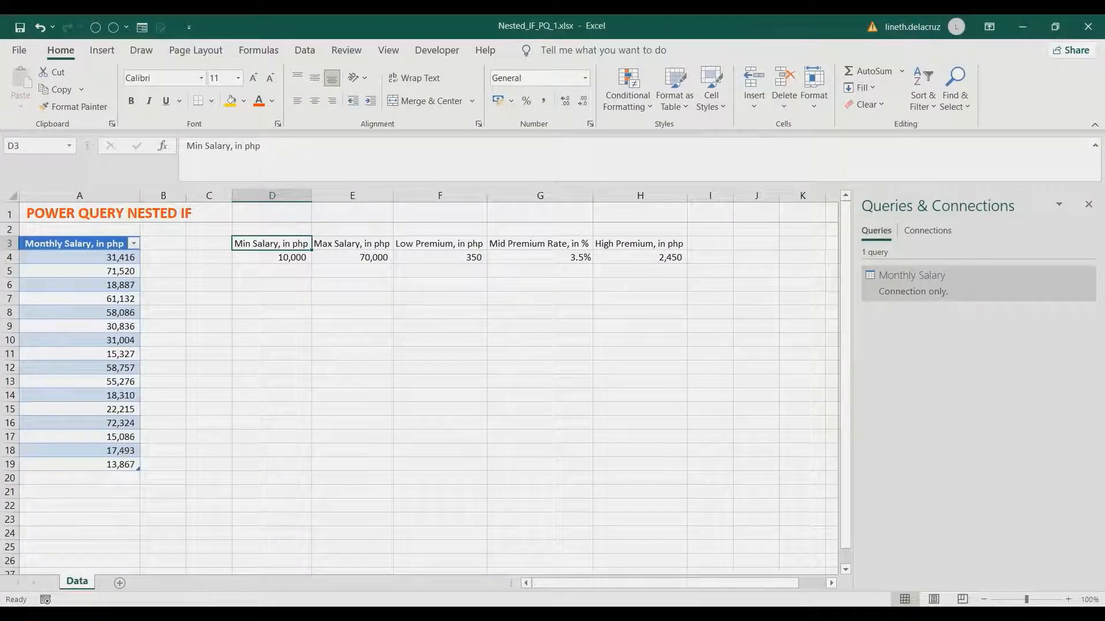
{"action": "left_click", "coordinate": [304, 50]}
{"action": "left_click", "coordinate": [80, 104]}
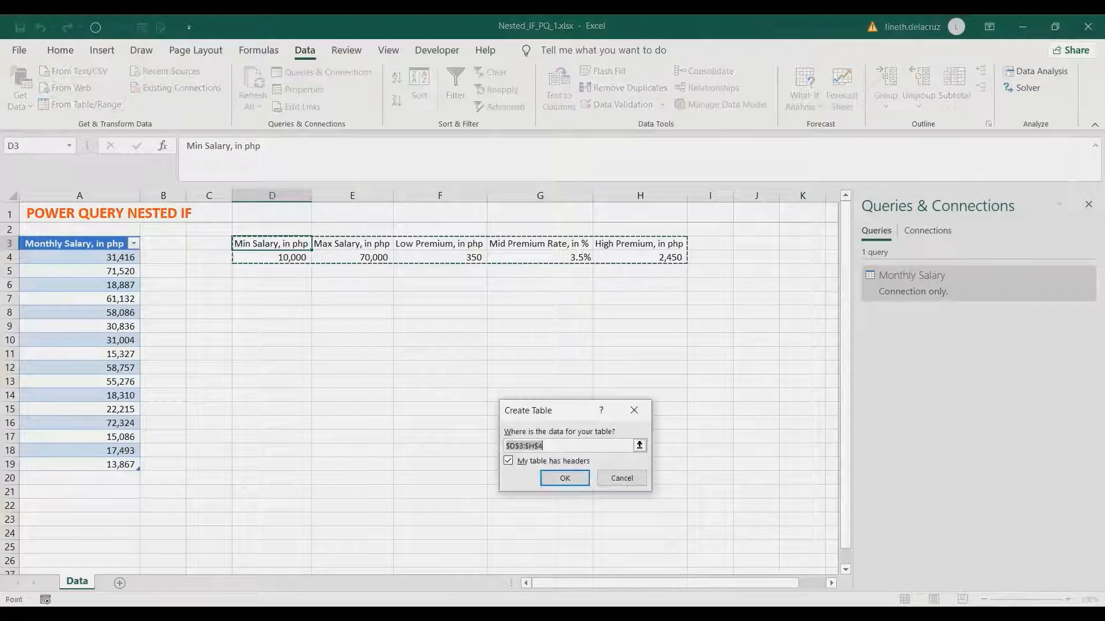
{"action": "key", "text": "Return"}
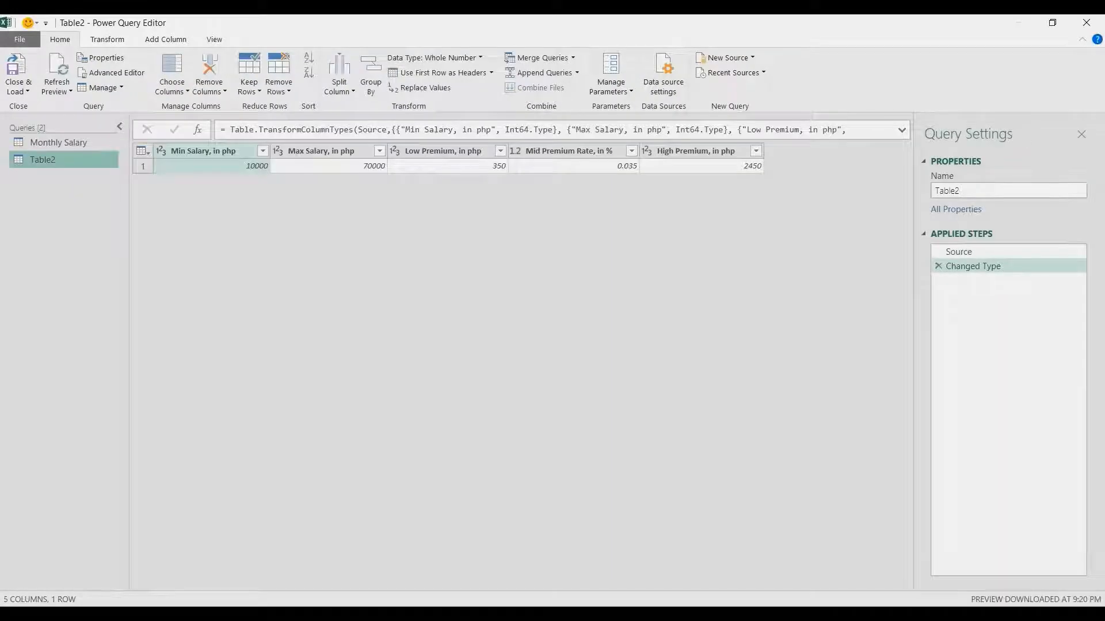
- Rename the limits and premium query "RefTable" and load it as a connection only
{"action": "double_click", "coordinate": [947, 191]}
{"action": "type", "text": "RefTa"}
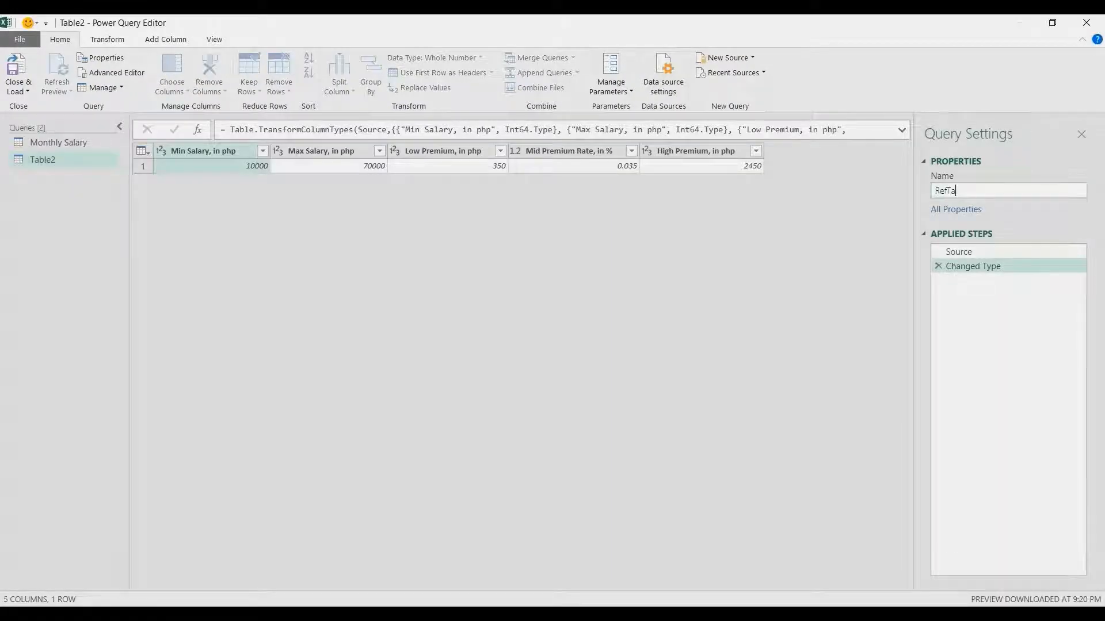
{"action": "type", "text": "ble"}
{"action": "key", "text": "Return"}
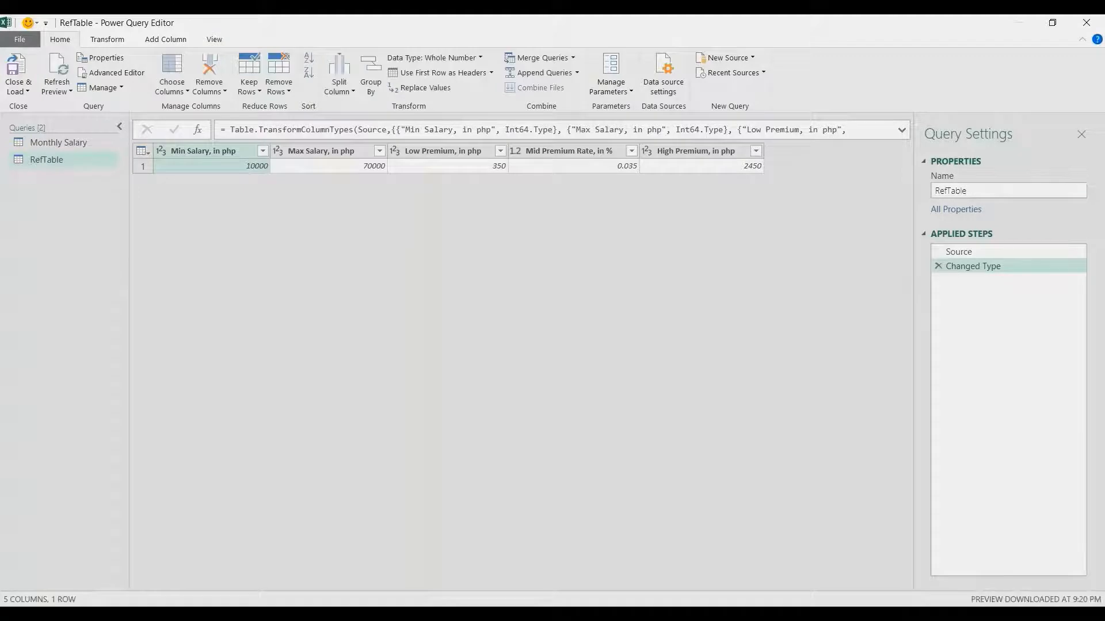
{"action": "left_click", "coordinate": [19, 88]}
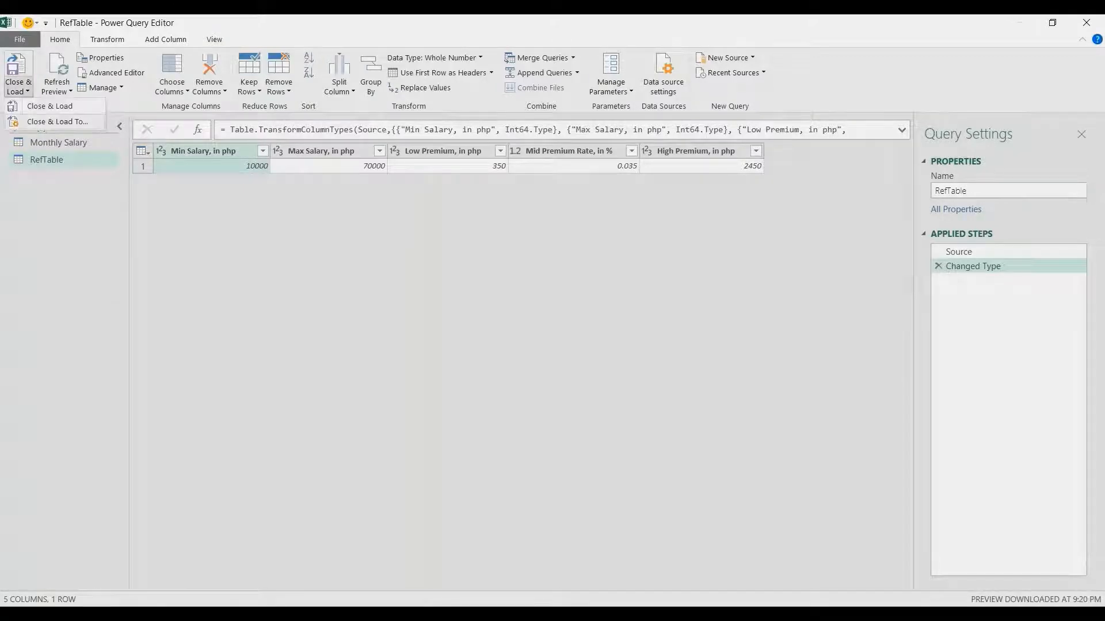
{"action": "left_click", "coordinate": [57, 122]}
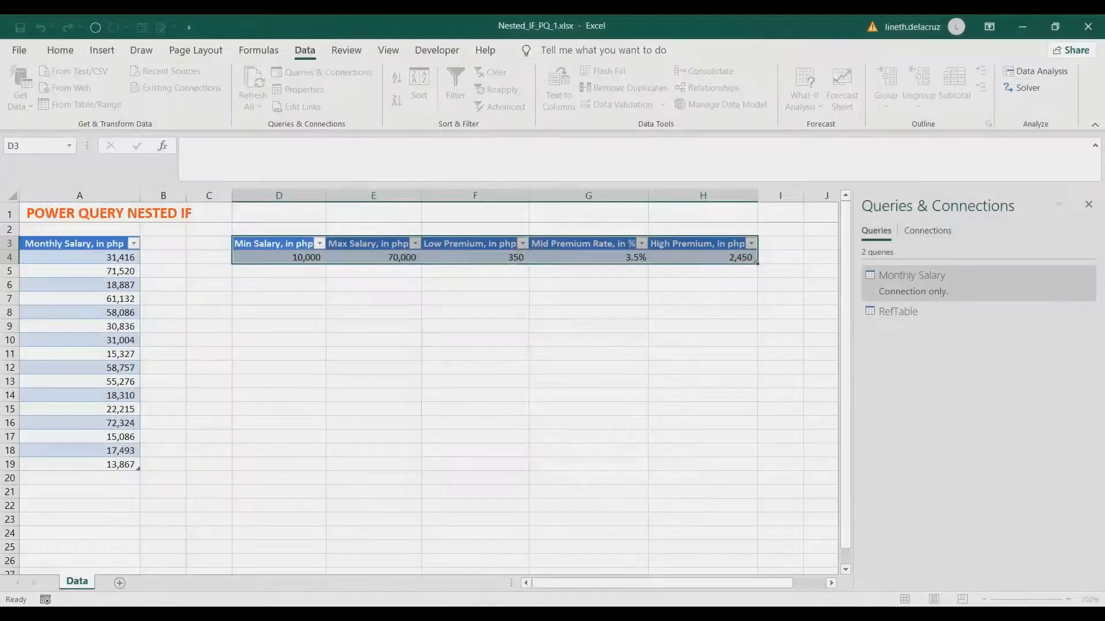
{"action": "left_click", "coordinate": [508, 408]}
{"action": "left_click", "coordinate": [575, 506]}
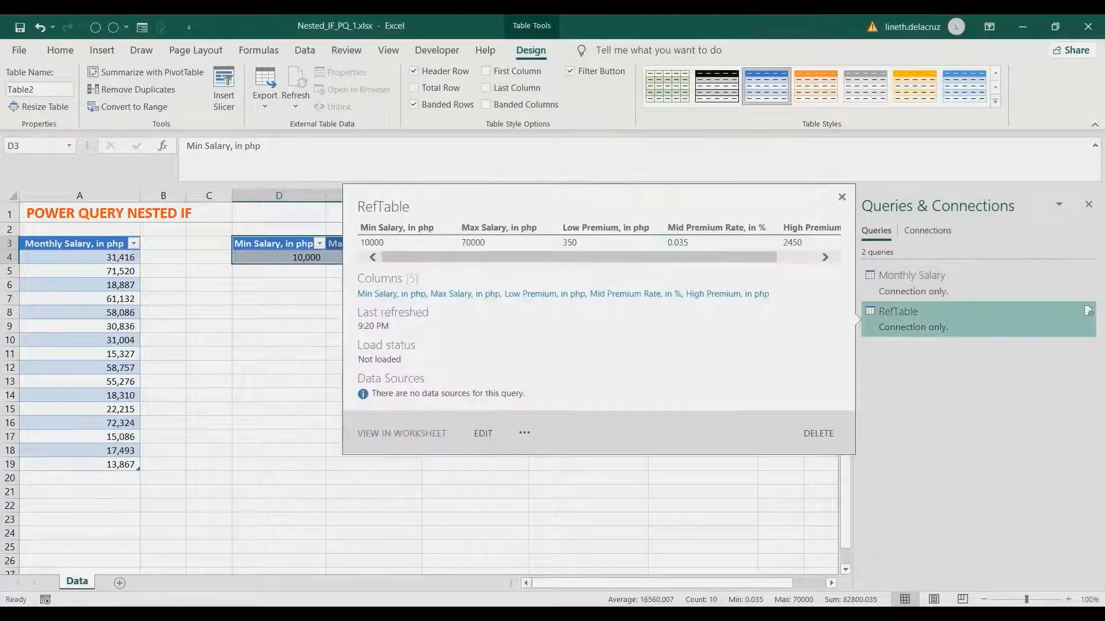
- Create a new query that references RefTable and name it "Mid"
{"action": "right_click", "coordinate": [909, 322]}
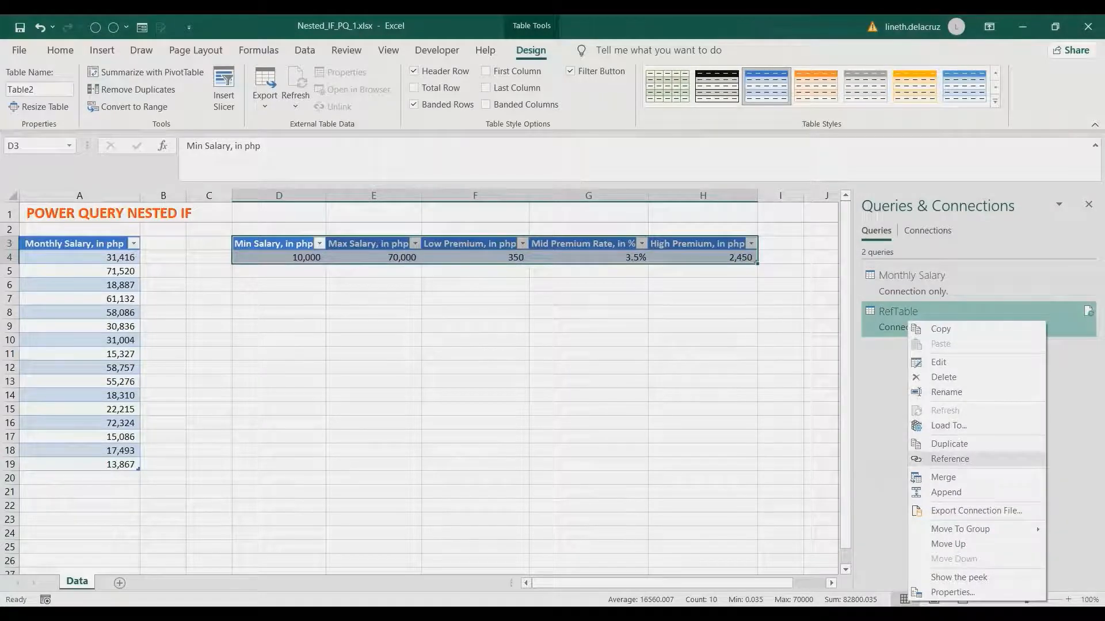
{"action": "left_click", "coordinate": [950, 459]}
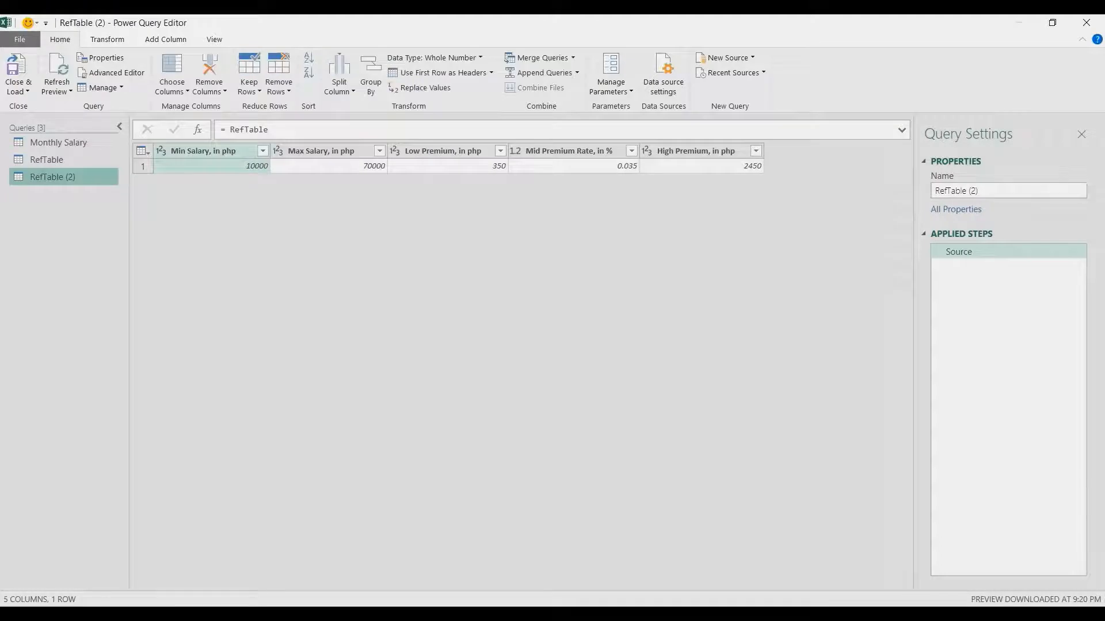
{"action": "left_click", "coordinate": [979, 191]}
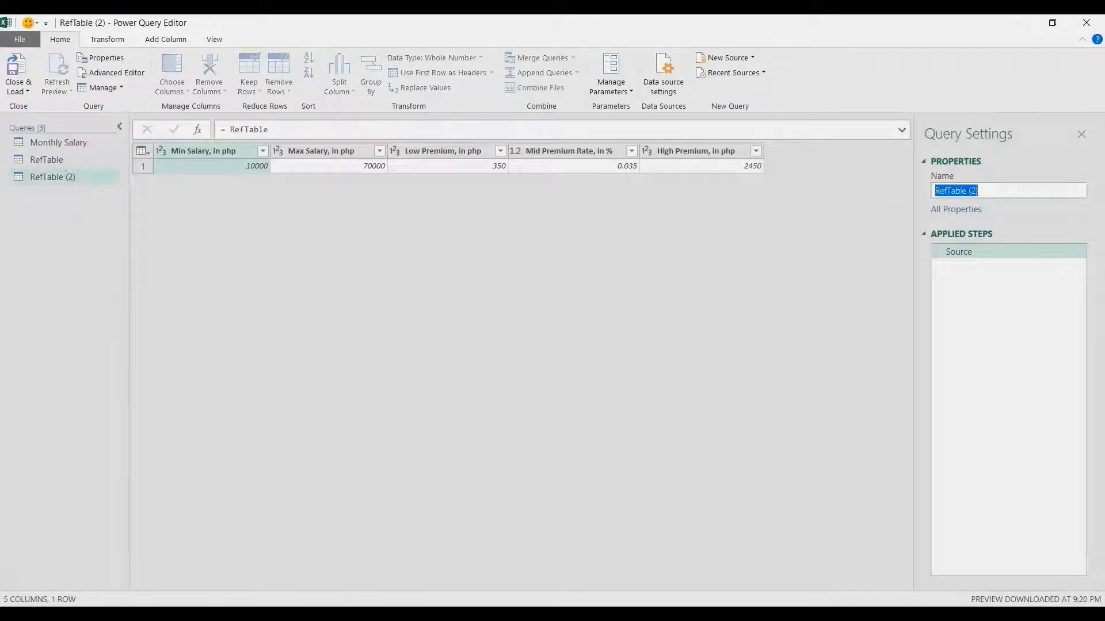
{"action": "type", "text": "Mid"}
{"action": "key", "text": "Return"}
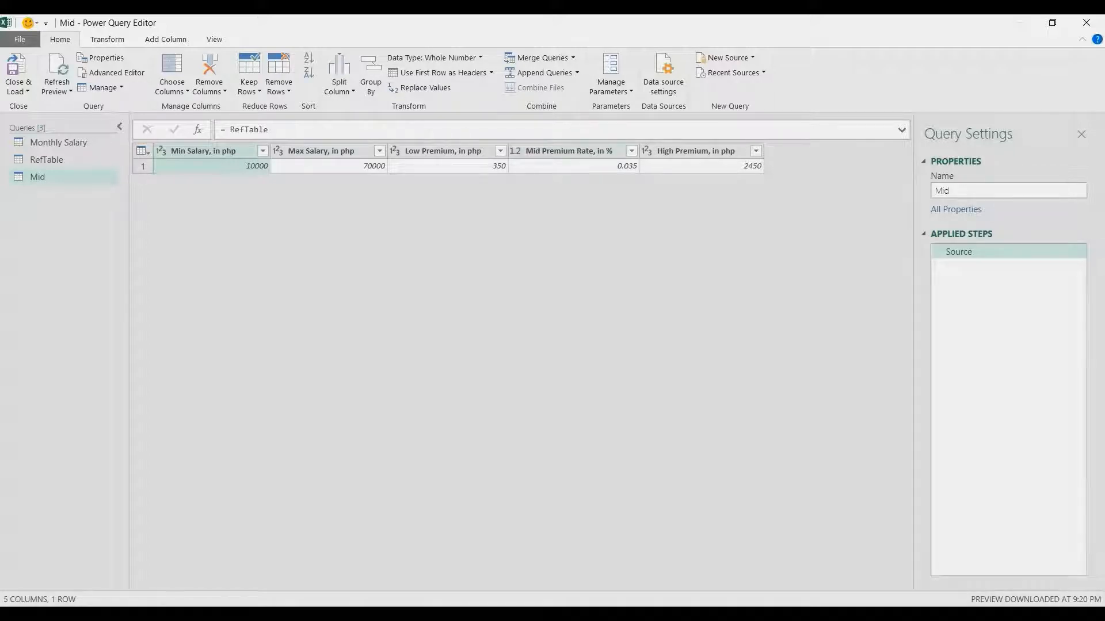
- Remove every column except Mid Premium Rate, in % from the Mid query and drill down to its single value
{"action": "left_click", "coordinate": [455, 150], "text": "shift"}
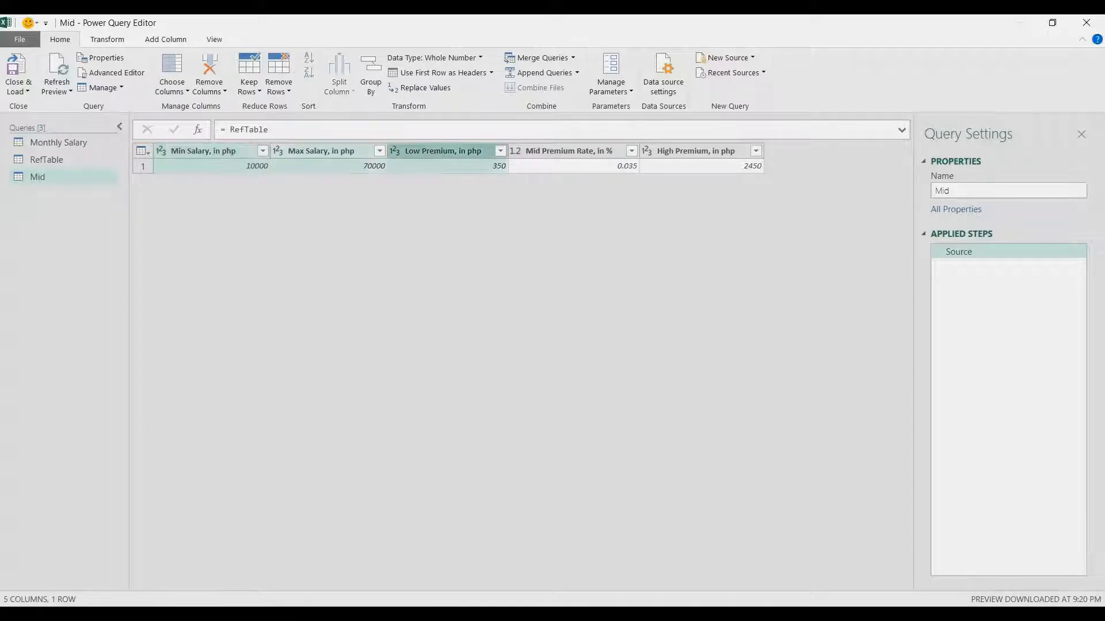
{"action": "key", "text": "Delete"}
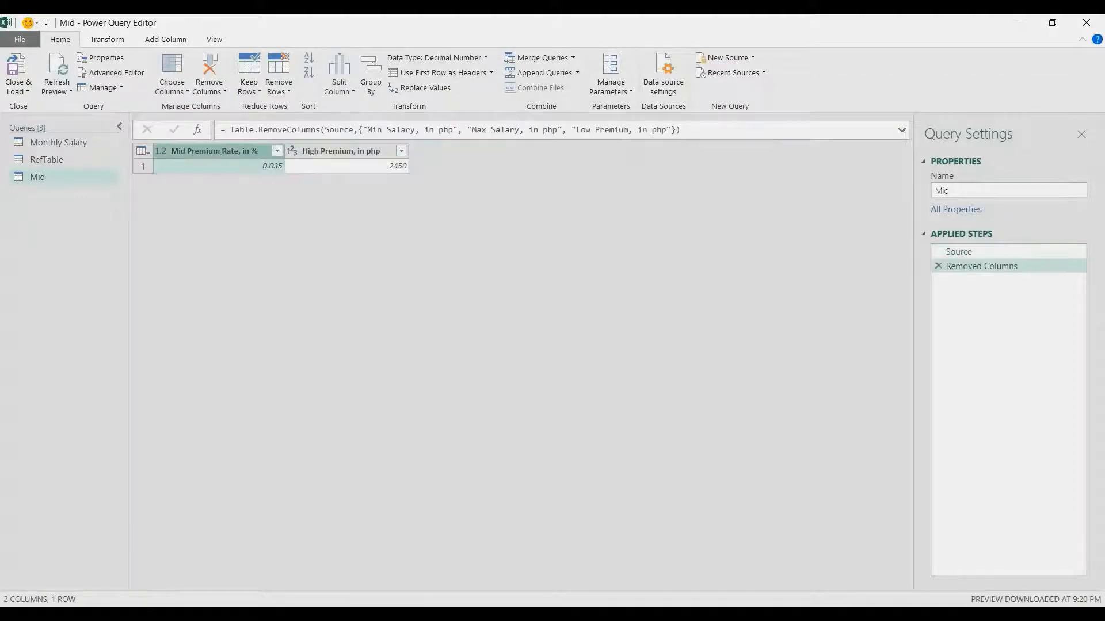
{"action": "left_click", "coordinate": [344, 150]}
{"action": "key", "text": "Delete"}
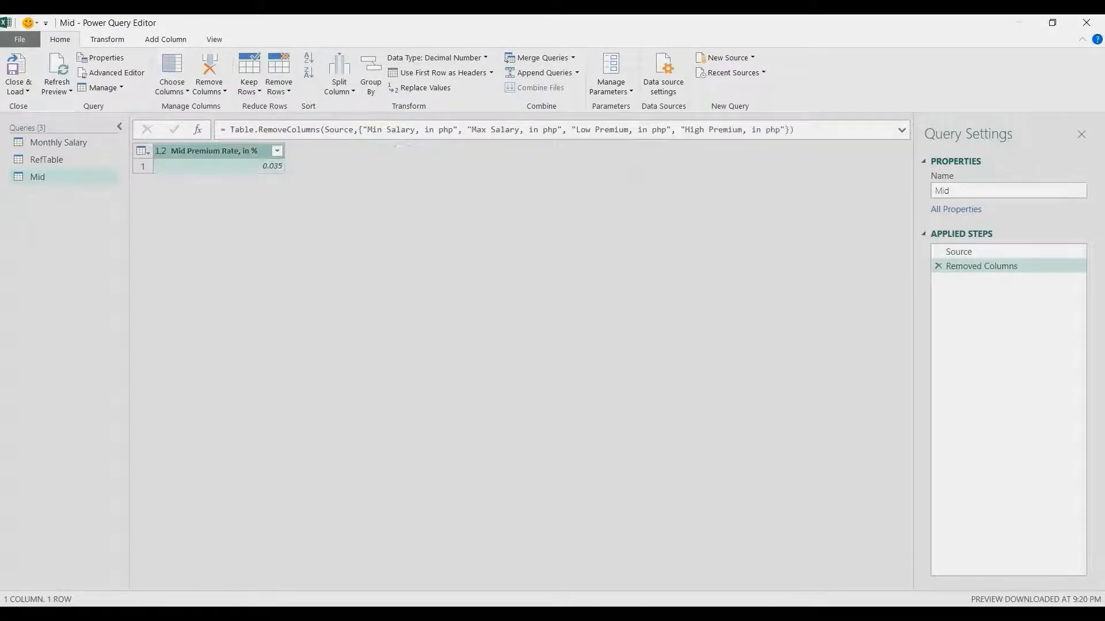
{"action": "right_click", "coordinate": [228, 166]}
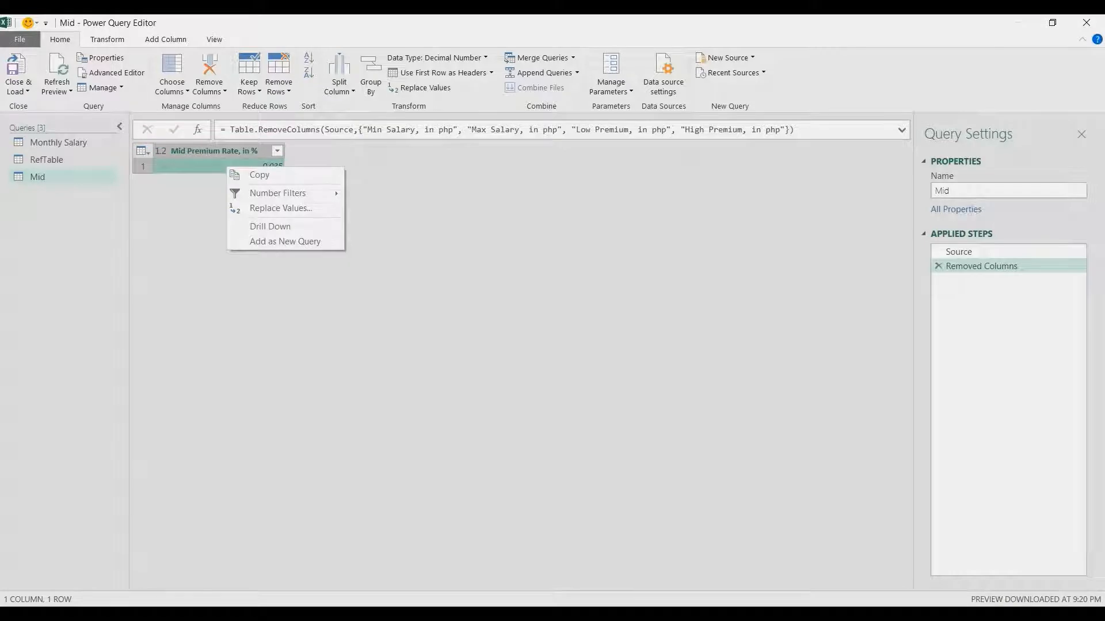
{"action": "left_click", "coordinate": [269, 226]}
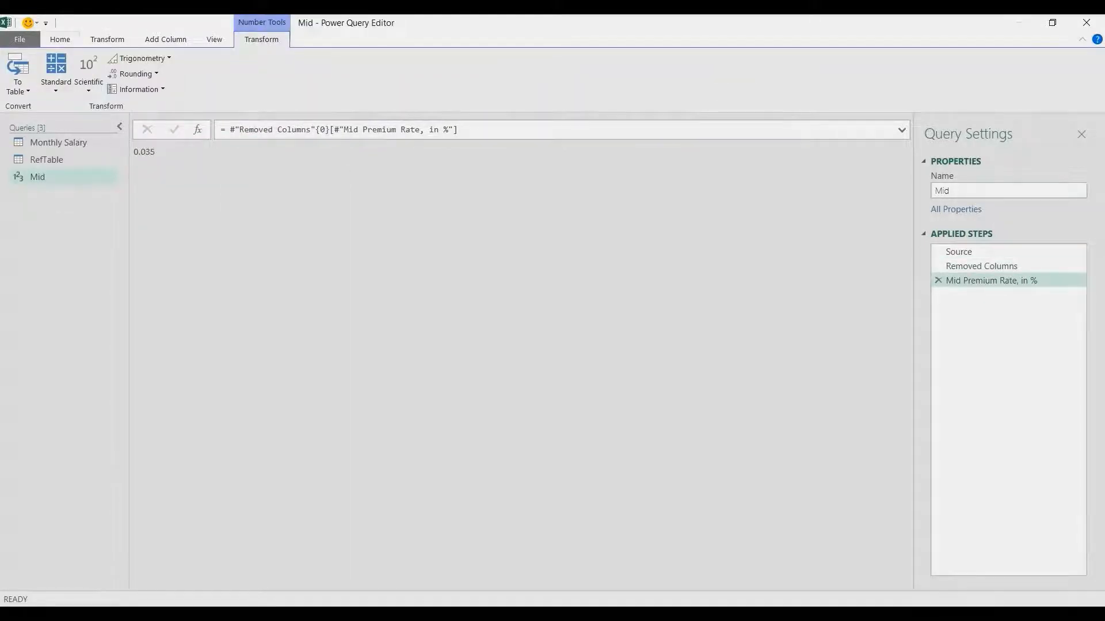
- Close the editor and load the Mid query as a connection only
{"action": "left_click", "coordinate": [60, 39]}
{"action": "left_click", "coordinate": [18, 92]}
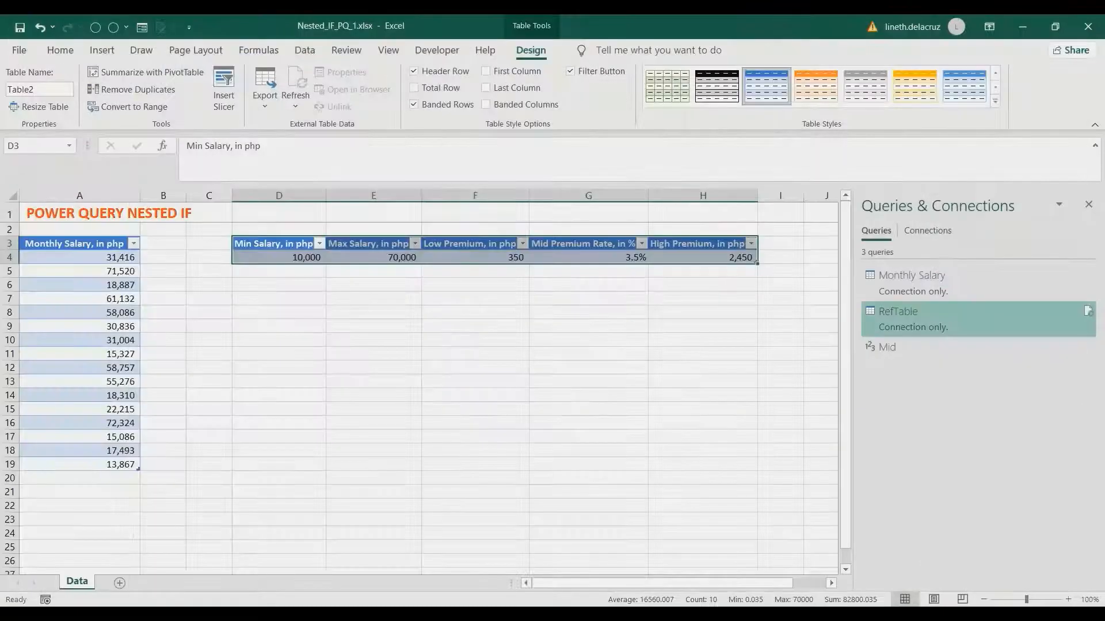
{"action": "left_click", "coordinate": [554, 408]}
{"action": "left_click", "coordinate": [576, 507]}
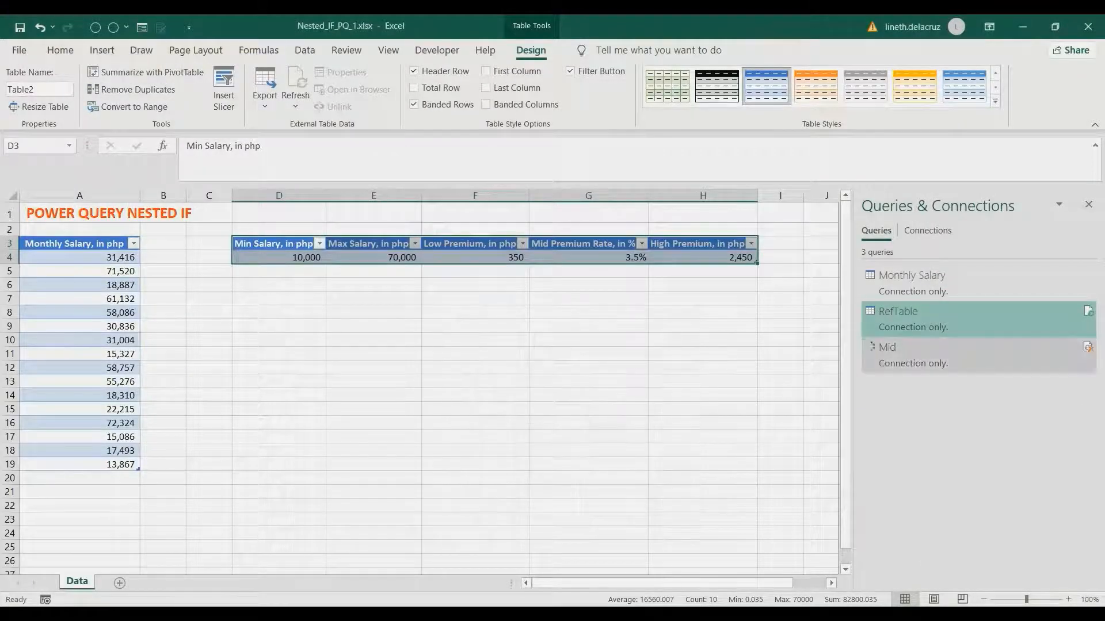
- Duplicate the Monthly Salary query and name the copy "Report"
{"action": "double_click", "coordinate": [912, 277]}
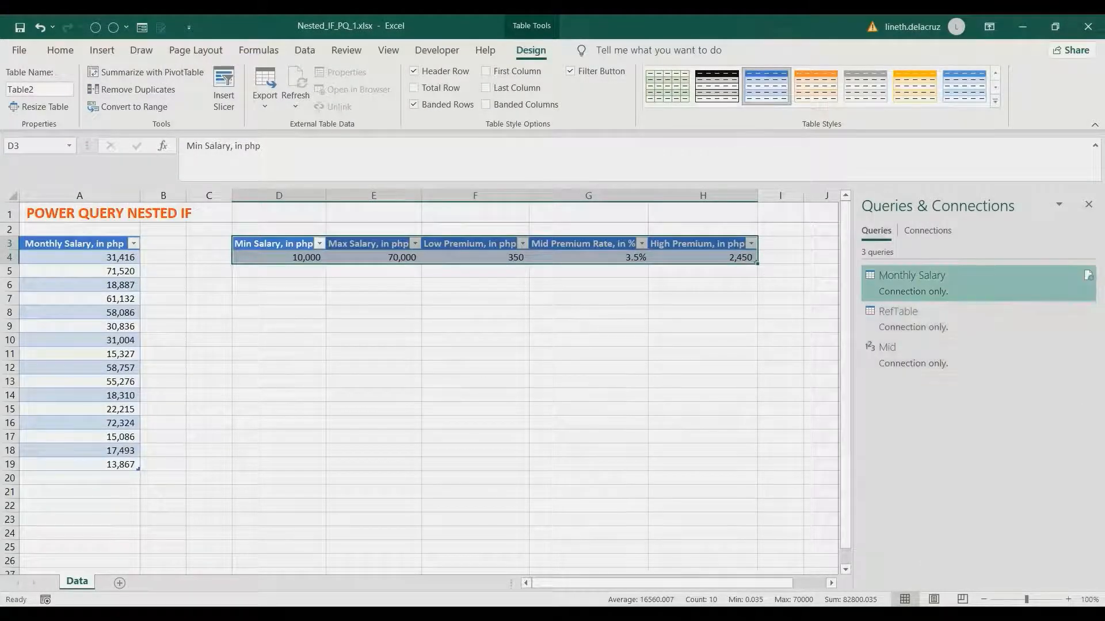
{"action": "right_click", "coordinate": [920, 282]}
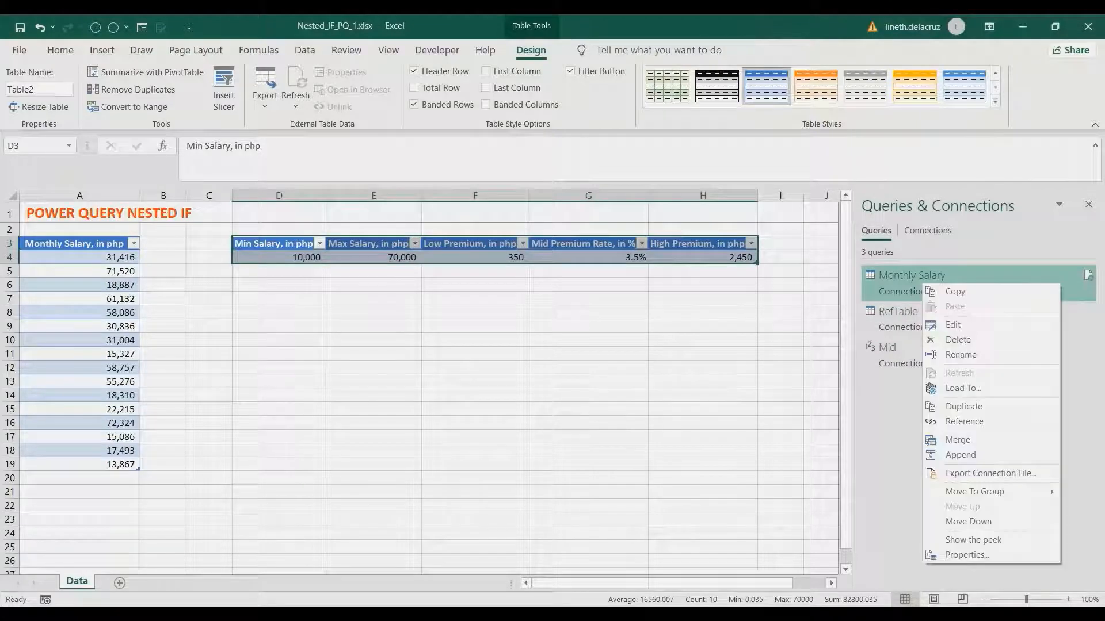
{"action": "left_click", "coordinate": [964, 406]}
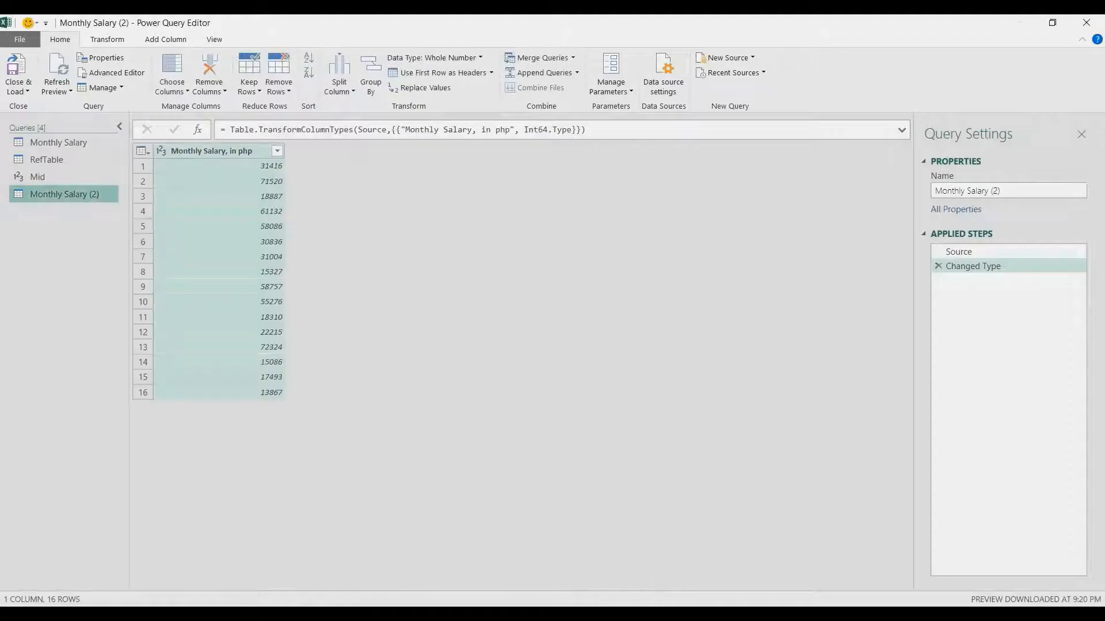
{"action": "left_click", "coordinate": [978, 191]}
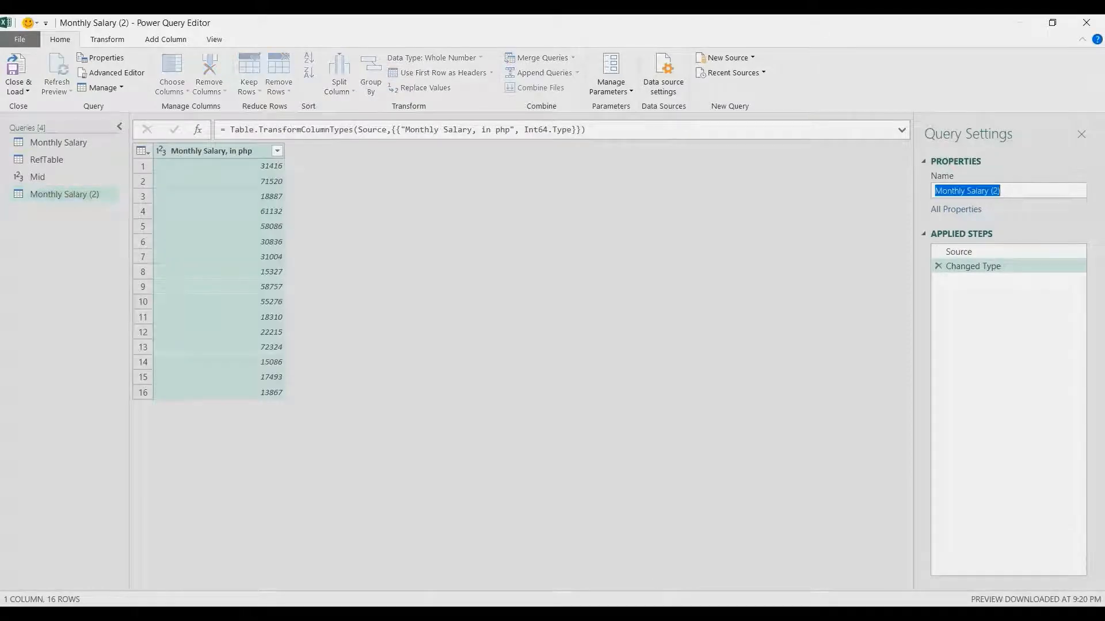
{"action": "type", "text": "Report"}
{"action": "key", "text": "Return"}
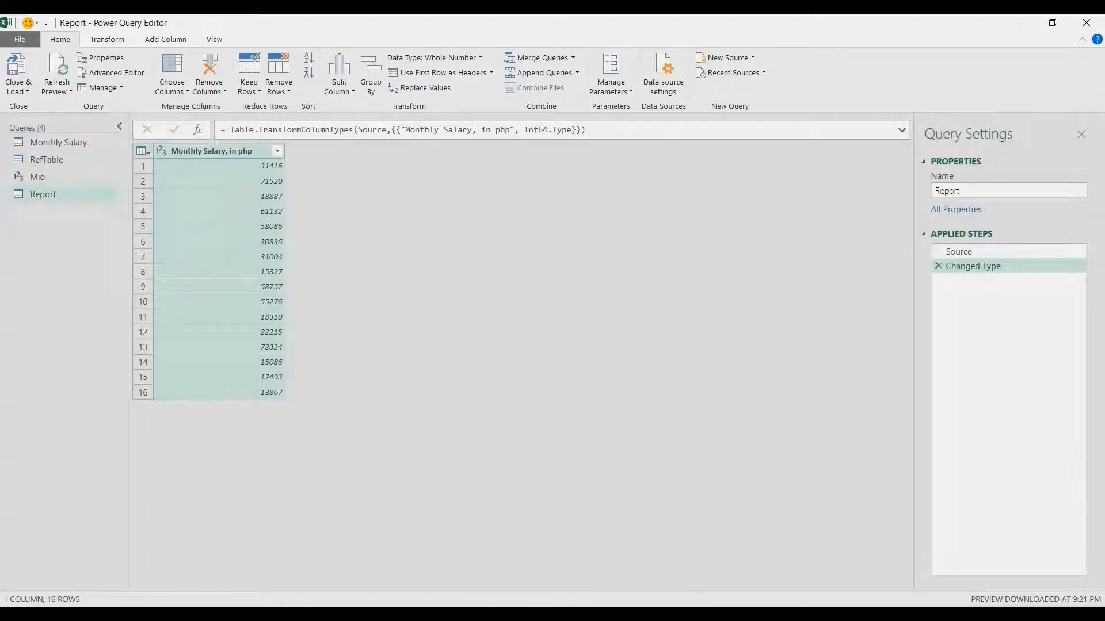
- Append RefTable to the Report query and remove the Mid Premium Rate, in % column
{"action": "left_click", "coordinate": [143, 151]}
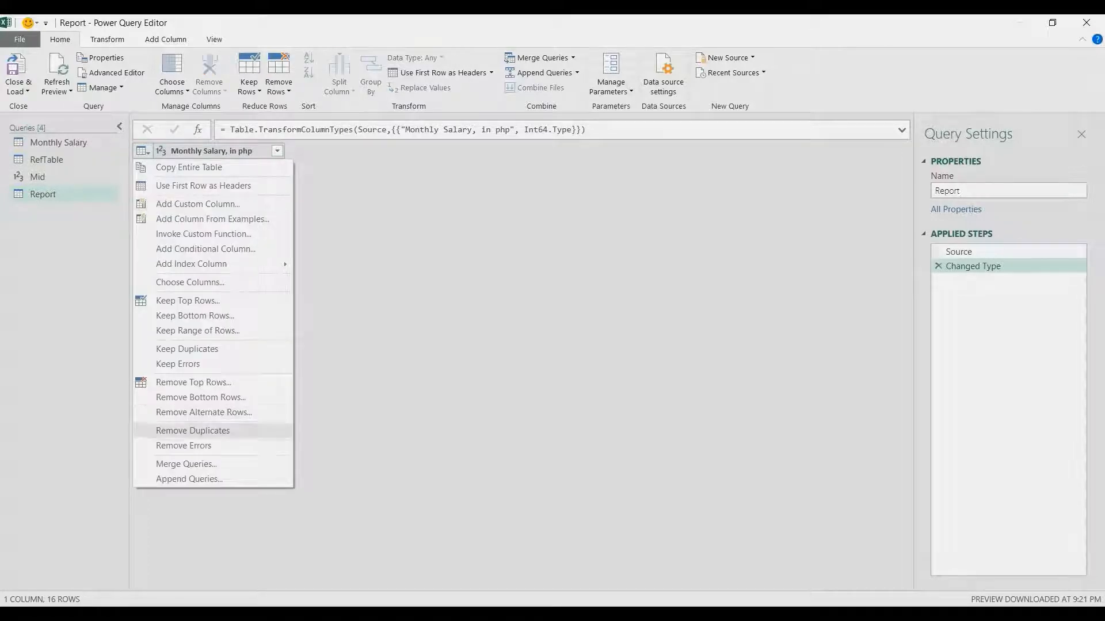
{"action": "left_click", "coordinate": [189, 479]}
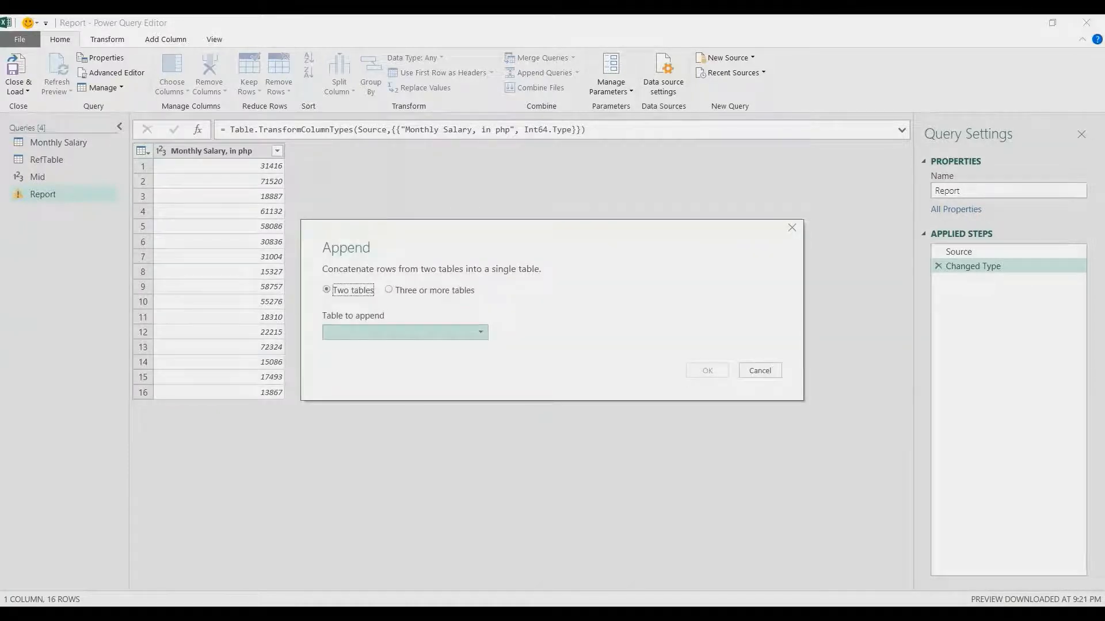
{"action": "left_click", "coordinate": [405, 332]}
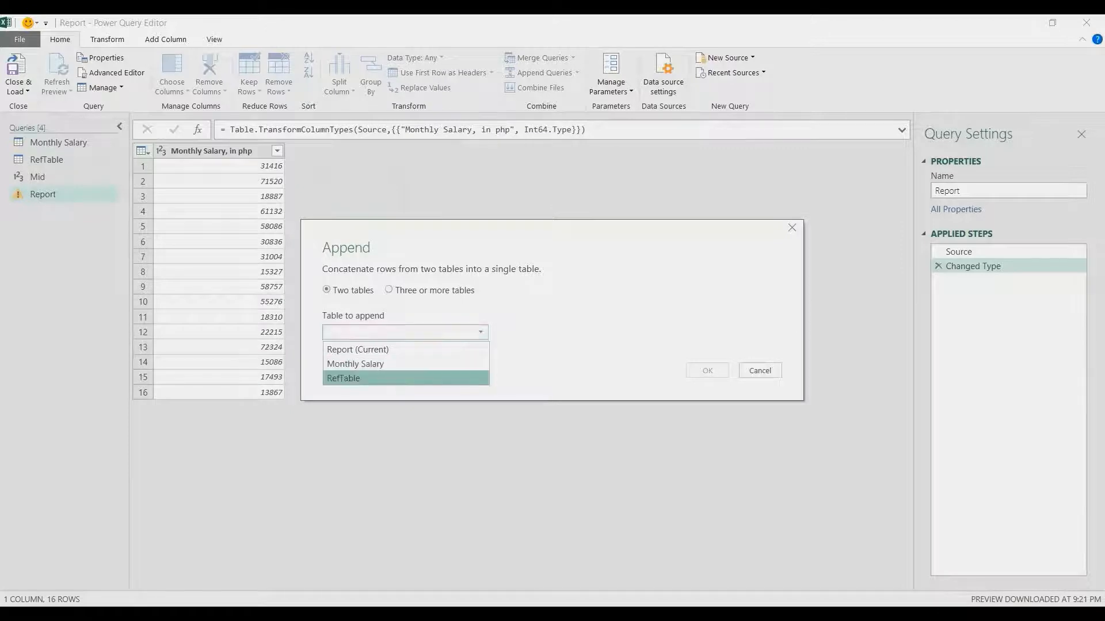
{"action": "left_click", "coordinate": [348, 378]}
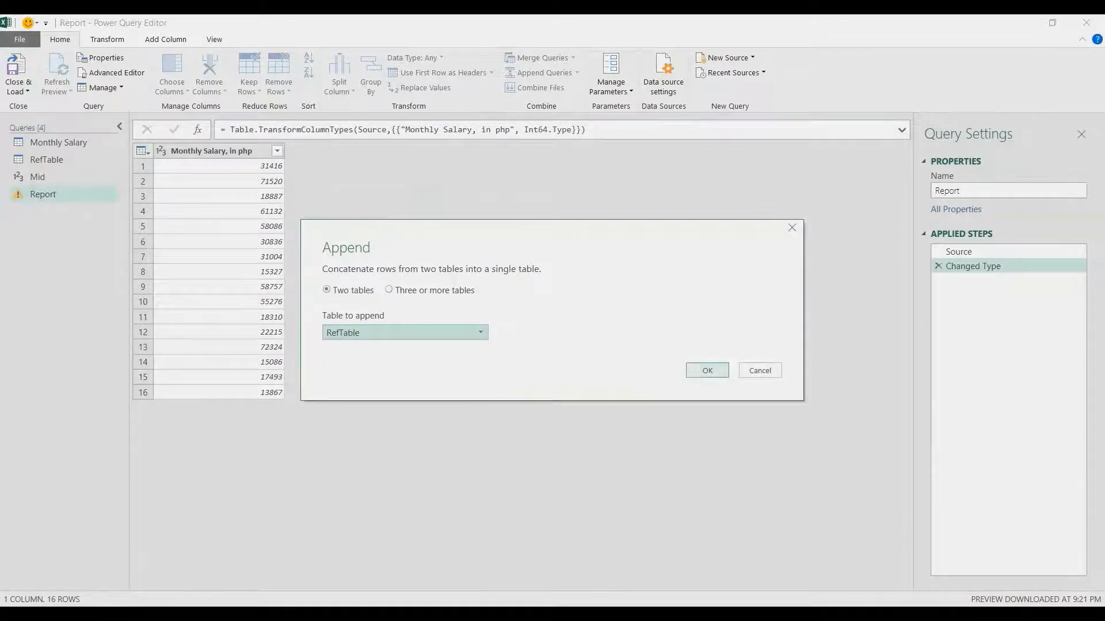
{"action": "left_click", "coordinate": [707, 370]}
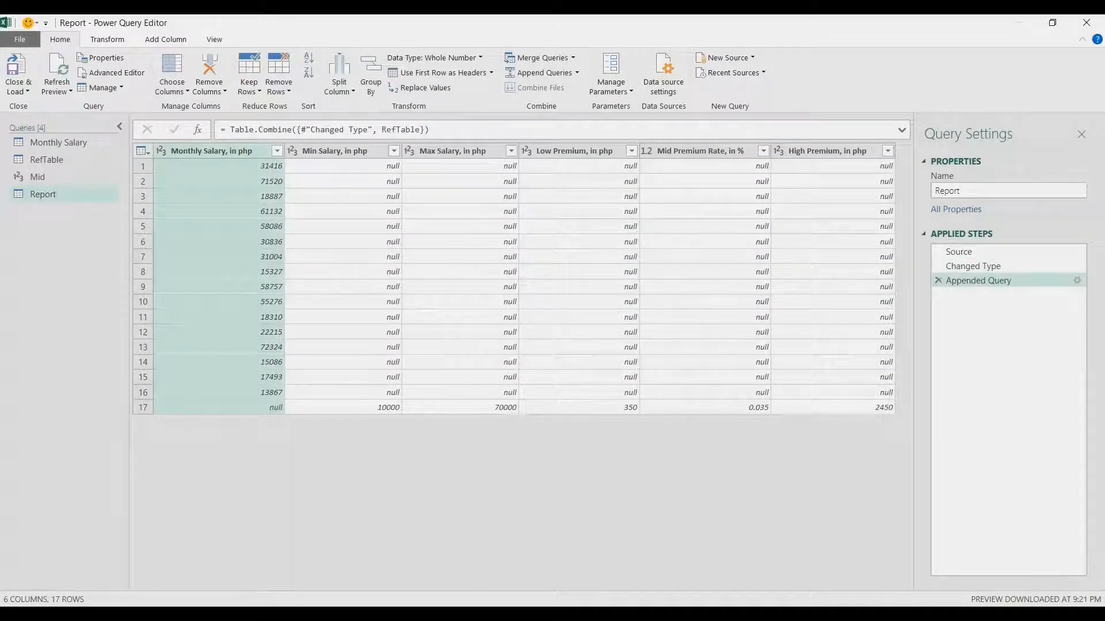
{"action": "left_click", "coordinate": [700, 151]}
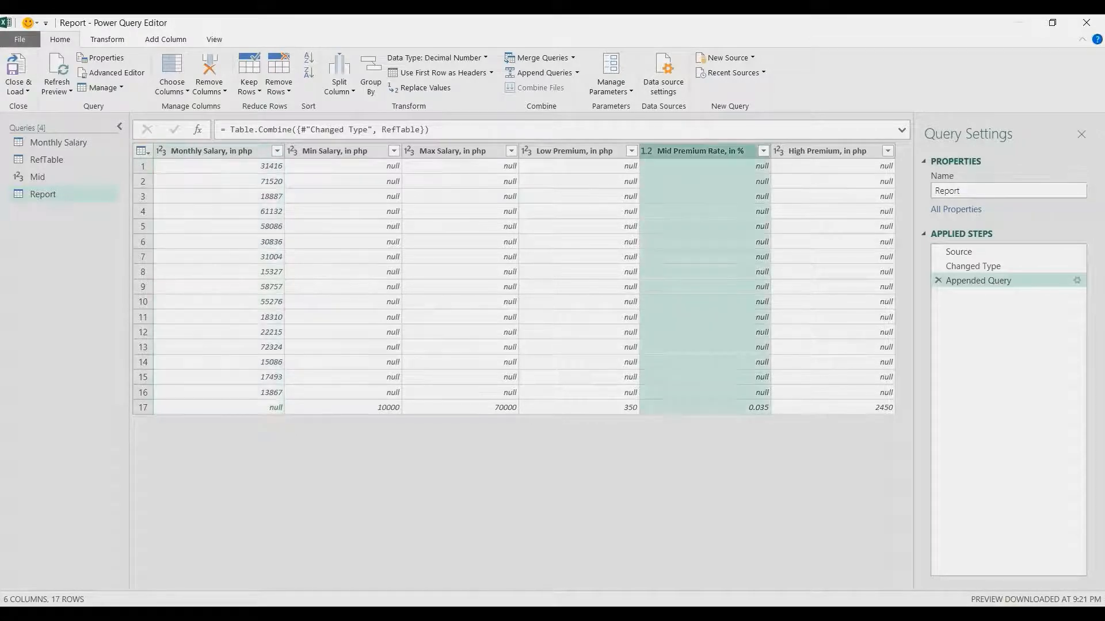
{"action": "key", "text": "Delete"}
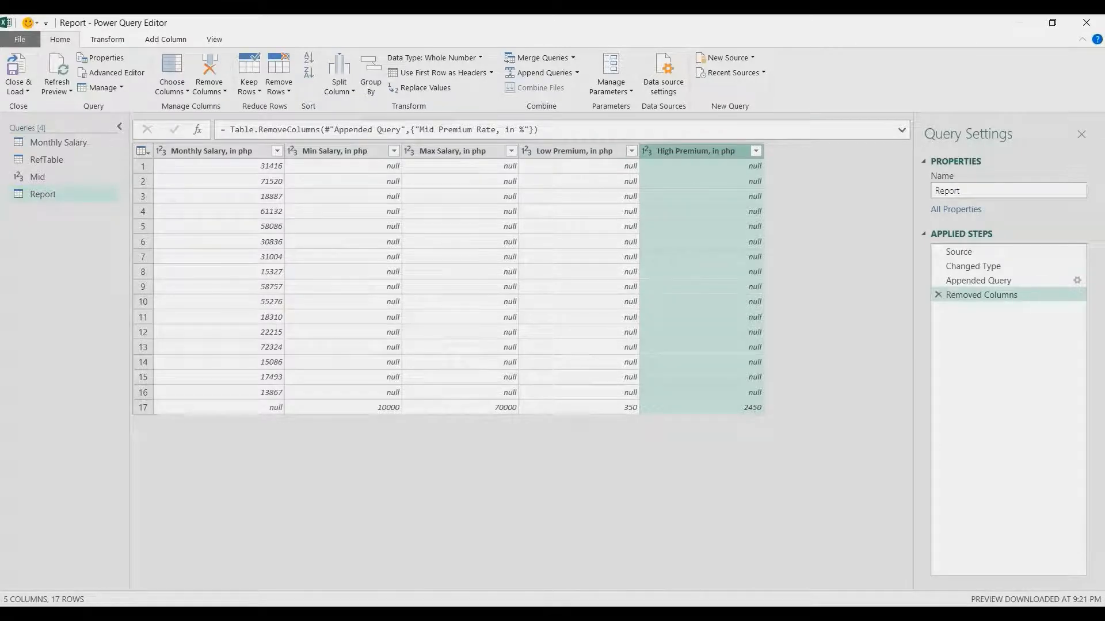
- Fill the columns from Min Salary, in php through High Premium, in php upward
{"action": "left_click", "coordinate": [345, 151]}
{"action": "left_click", "coordinate": [695, 151], "text": "shift"}
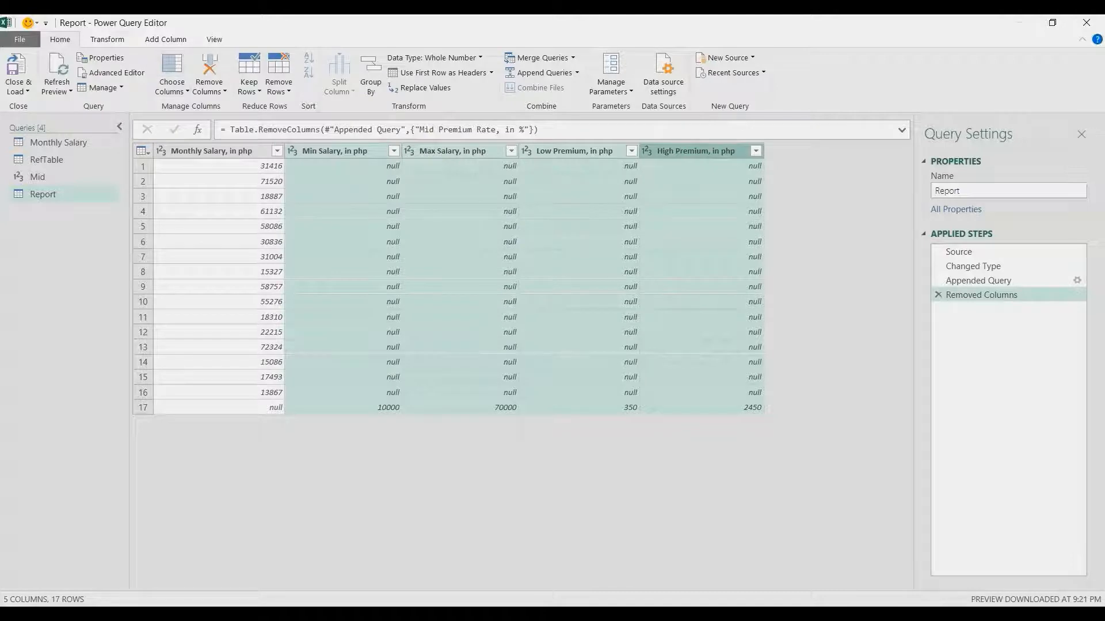
{"action": "left_click", "coordinate": [107, 39]}
{"action": "left_click", "coordinate": [268, 73]}
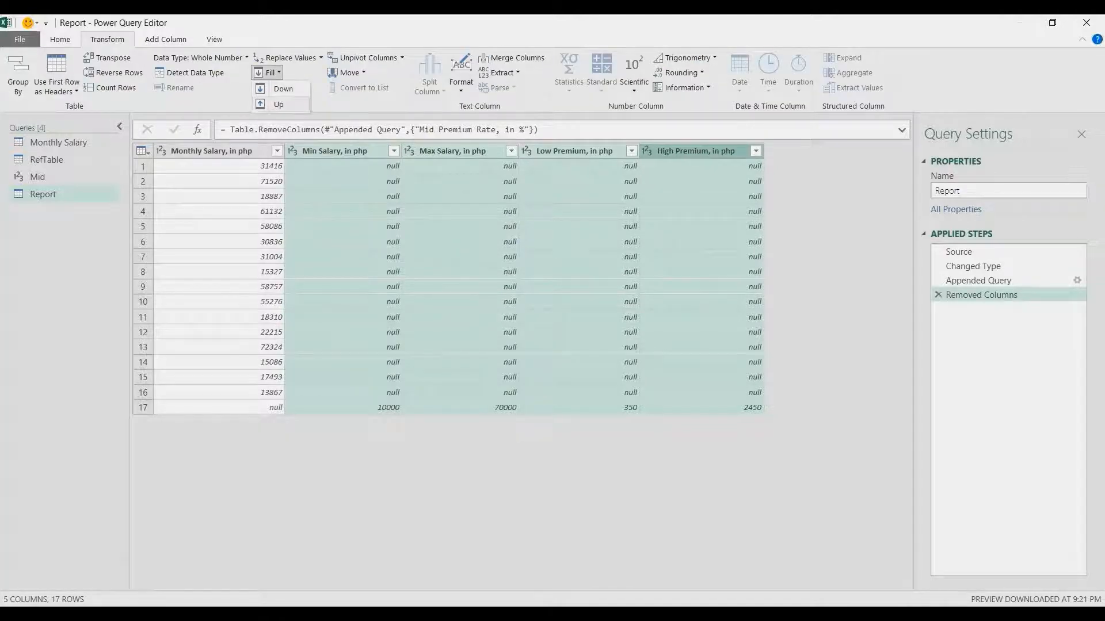
{"action": "left_click", "coordinate": [280, 104]}
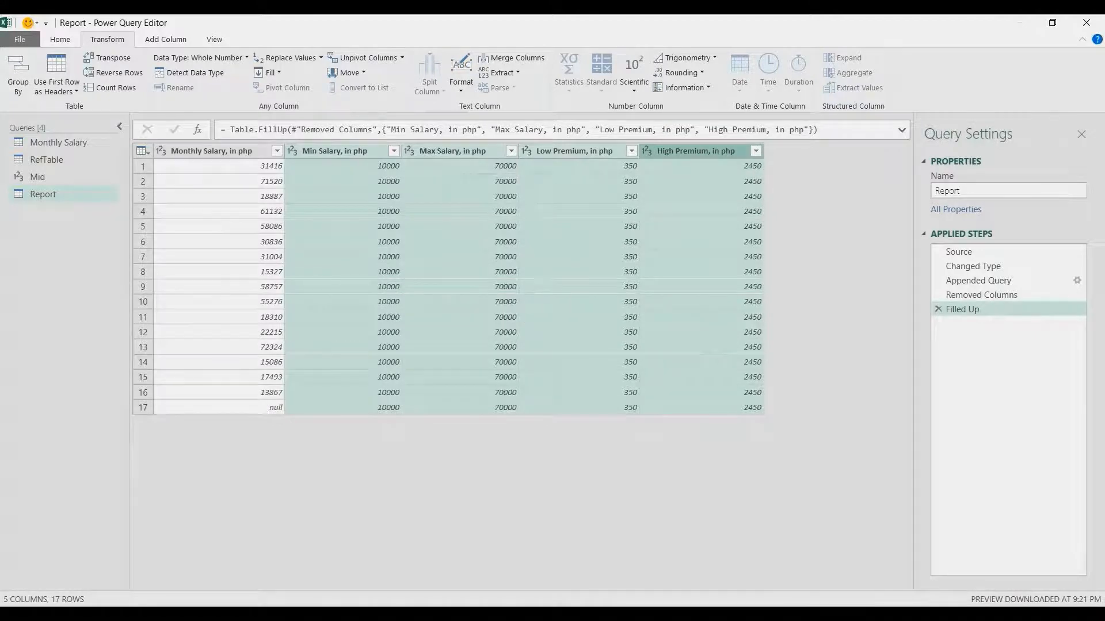
- Filter the null row out of the Monthly Salary, in php column
{"action": "left_click", "coordinate": [277, 151]}
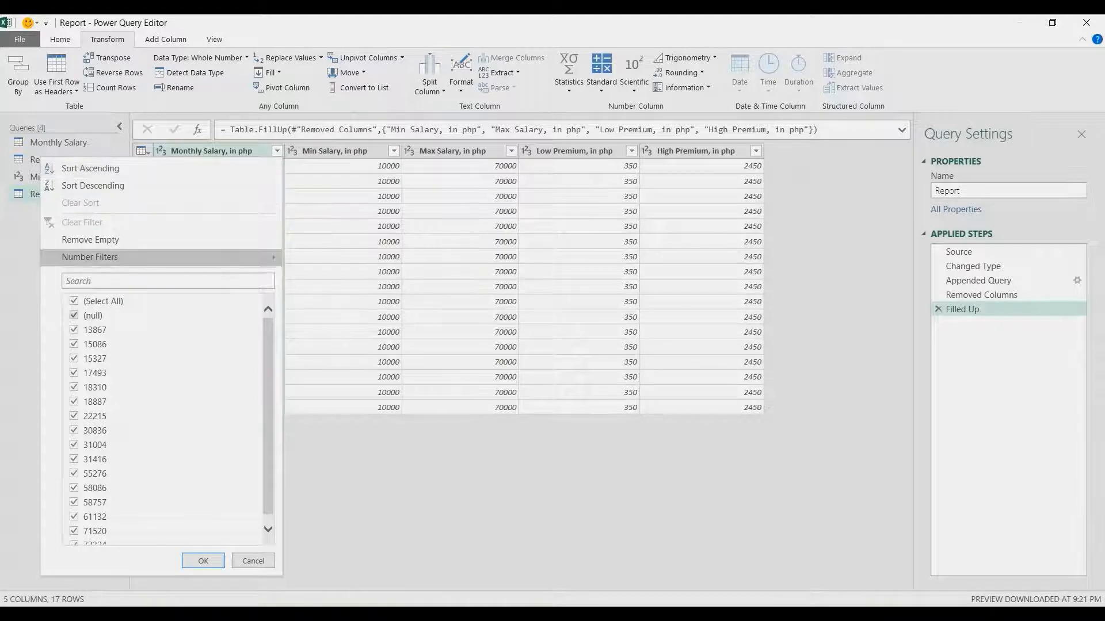
{"action": "left_click", "coordinate": [75, 316]}
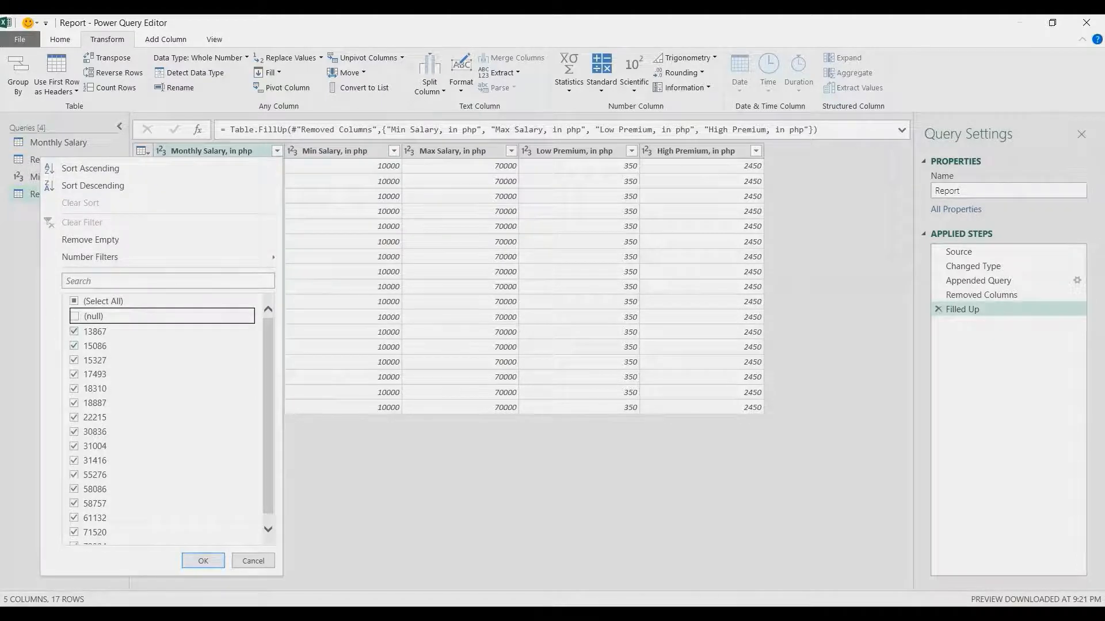
{"action": "left_click", "coordinate": [203, 561]}
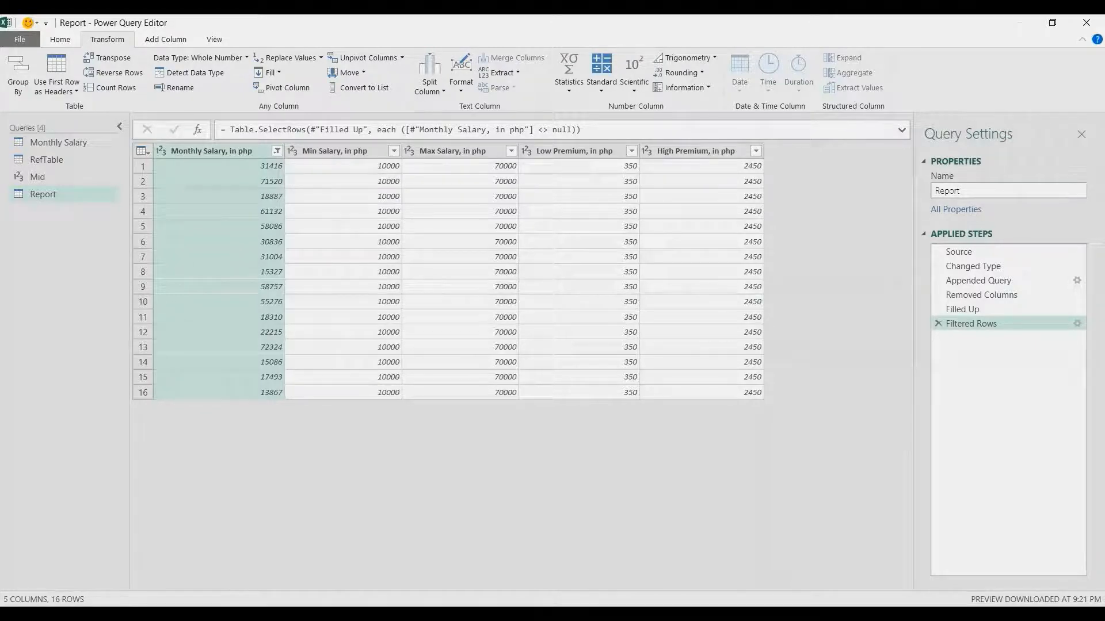
- Start a custom column in the Report query and name it "Premium"
{"action": "left_click", "coordinate": [165, 39]}
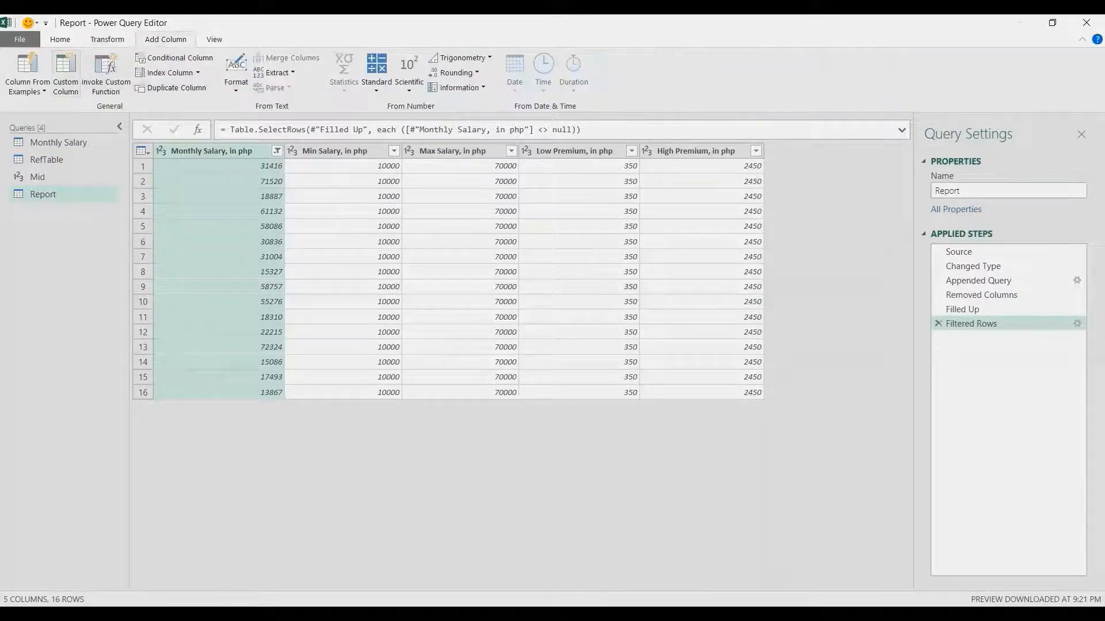
{"action": "left_click", "coordinate": [65, 74]}
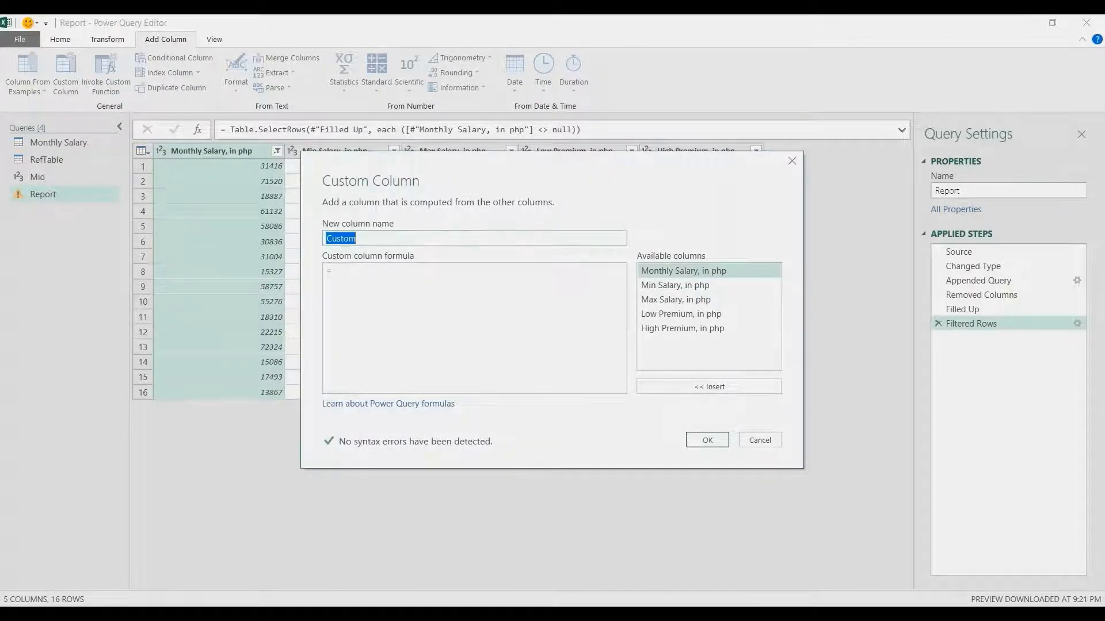
{"action": "type", "text": "Premium"}
{"action": "key", "text": "Tab"}
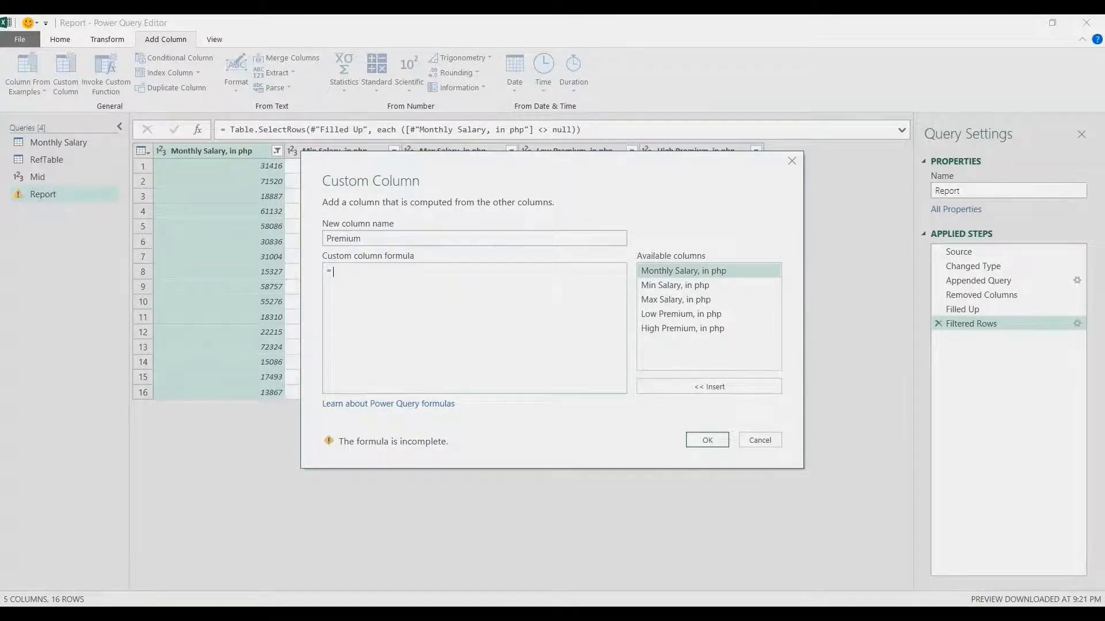
- Enter the formula's first condition: if Monthly Salary, in php <= Min Salary, in php then Low Premium, in php, ending with else
{"action": "type", "text": "if"}
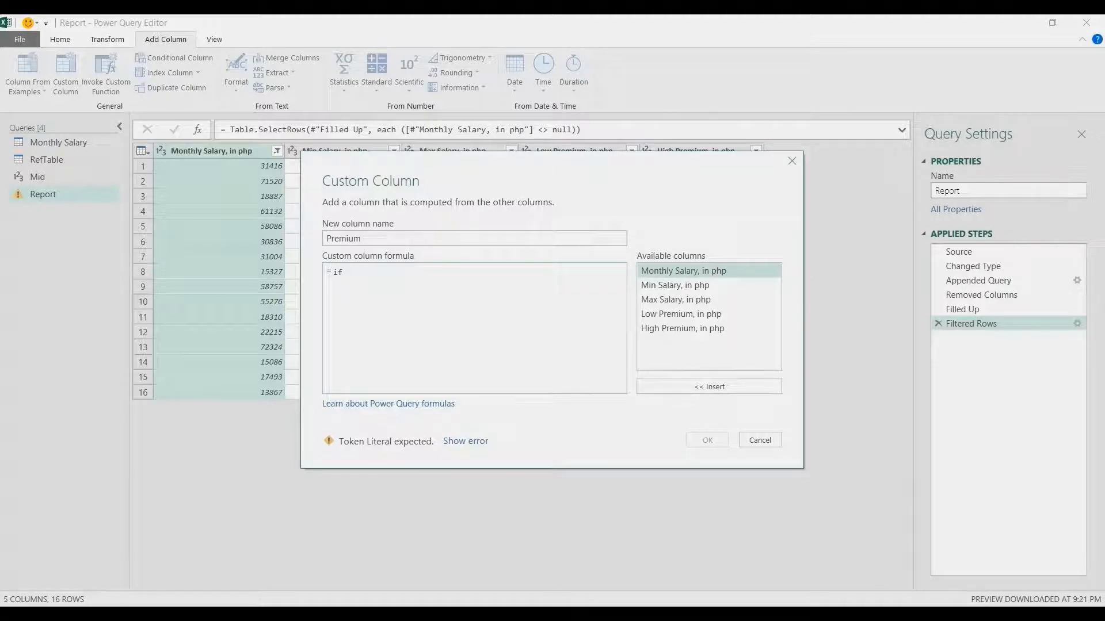
{"action": "double_click", "coordinate": [697, 271]}
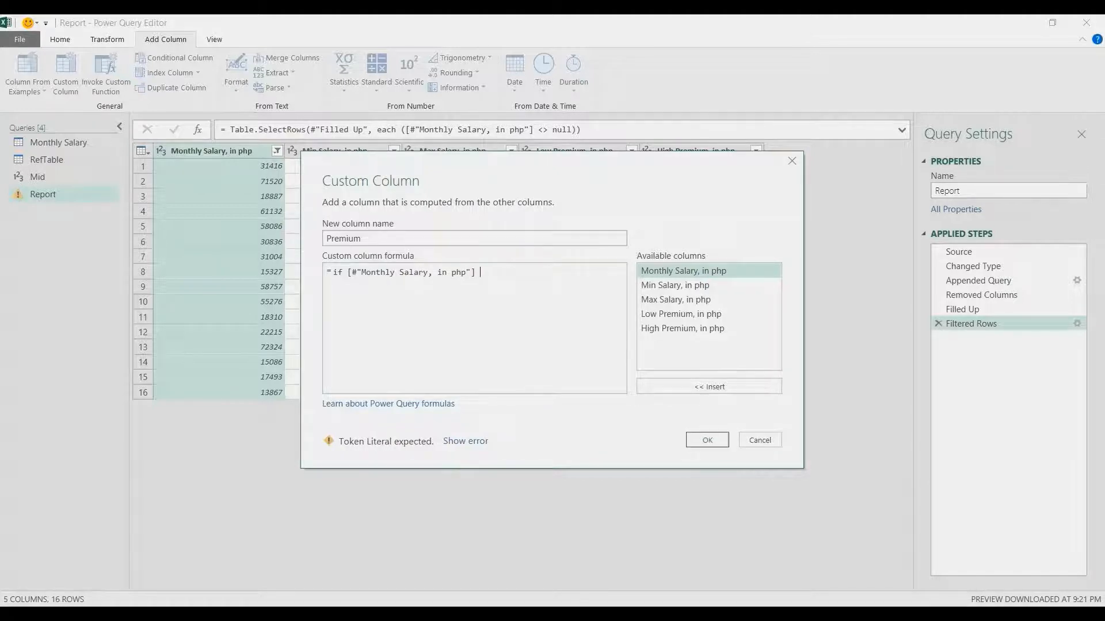
{"action": "type", "text": "<="}
{"action": "double_click", "coordinate": [674, 285]}
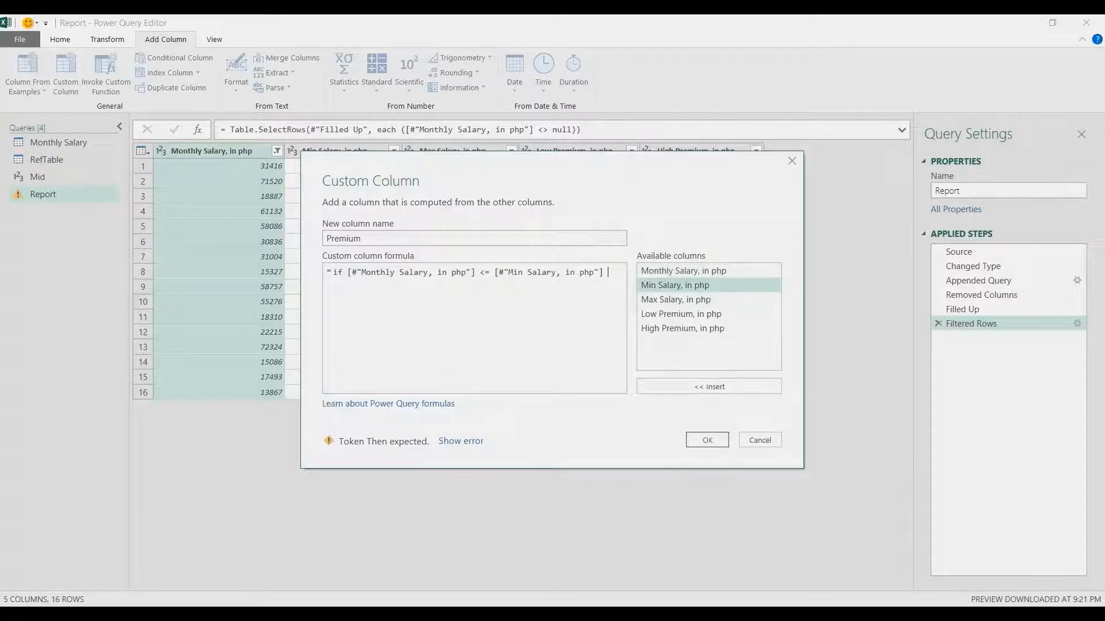
{"action": "type", "text": "then"}
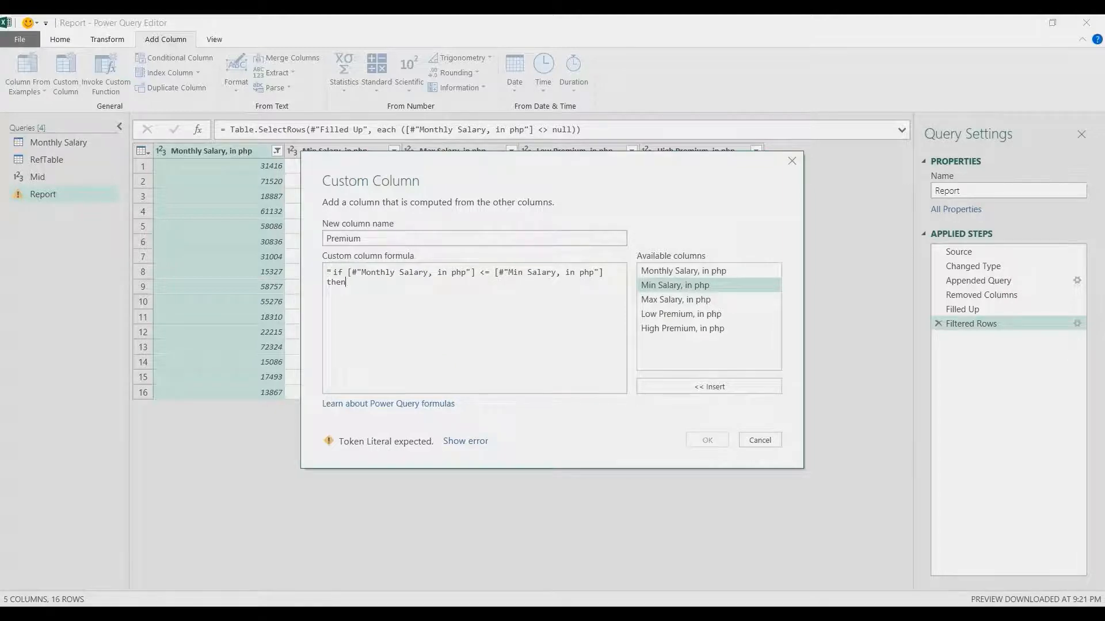
{"action": "double_click", "coordinate": [681, 313]}
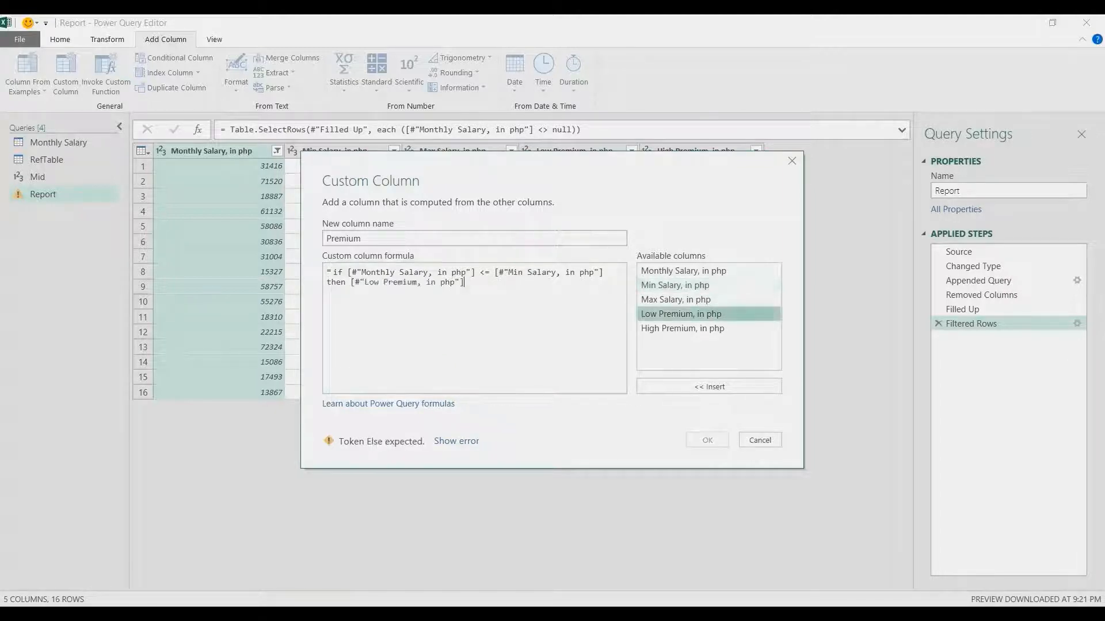
{"action": "type", "text": "else"}
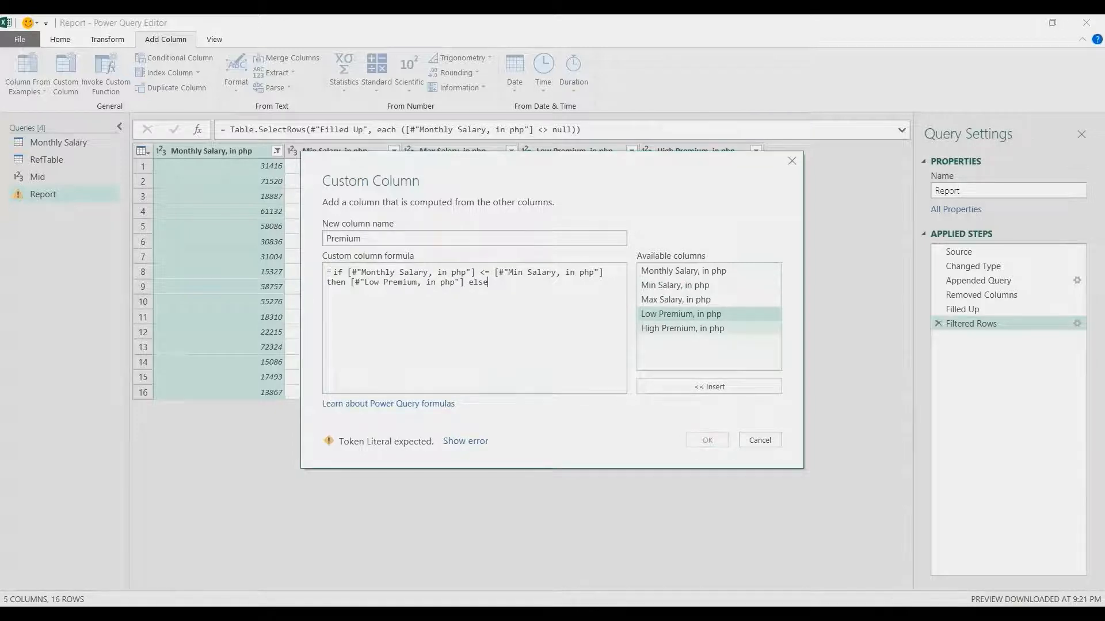
{"action": "key", "text": "Return"}
- Nest a second if testing Monthly Salary, in php >= Max Salary, in php, followed by else and High Premium, in php
{"action": "type", "text": "if"}
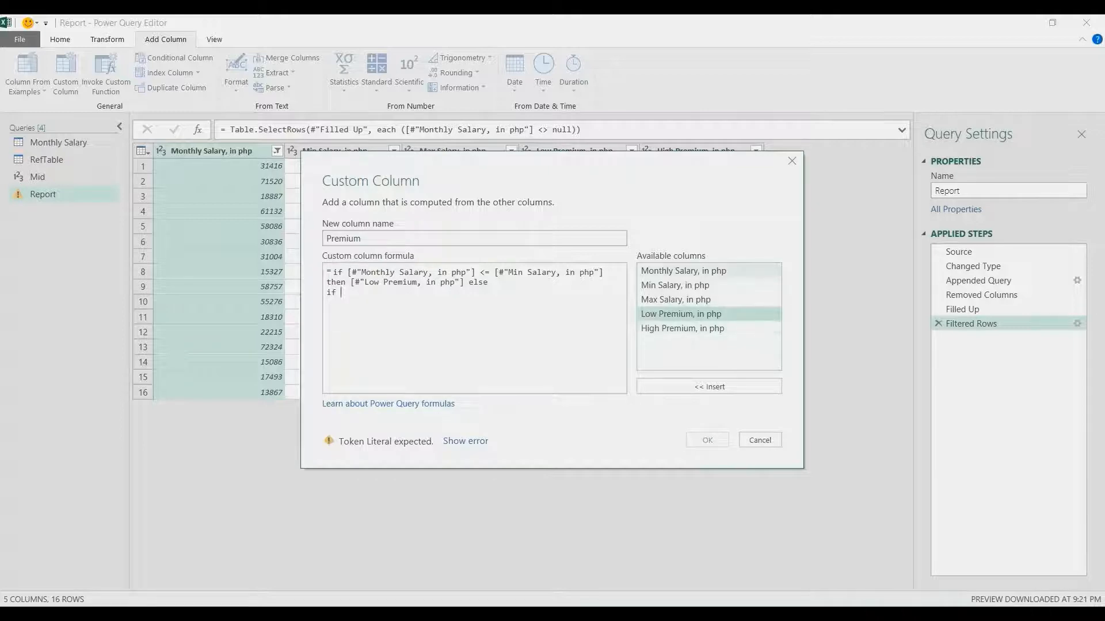
{"action": "double_click", "coordinate": [683, 271]}
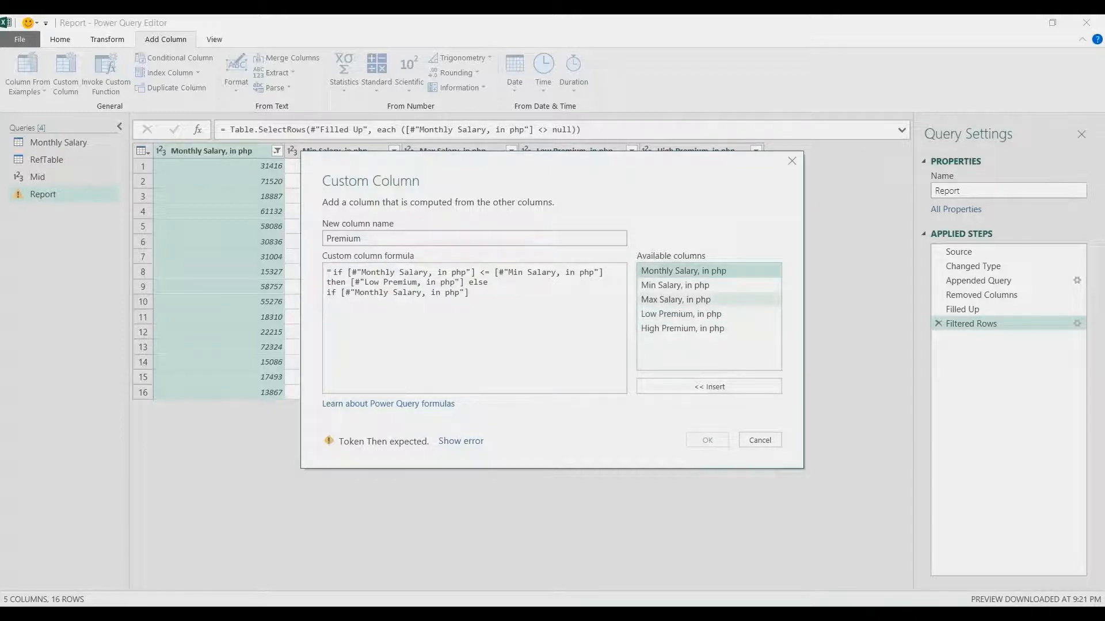
{"action": "type", "text": ">"}
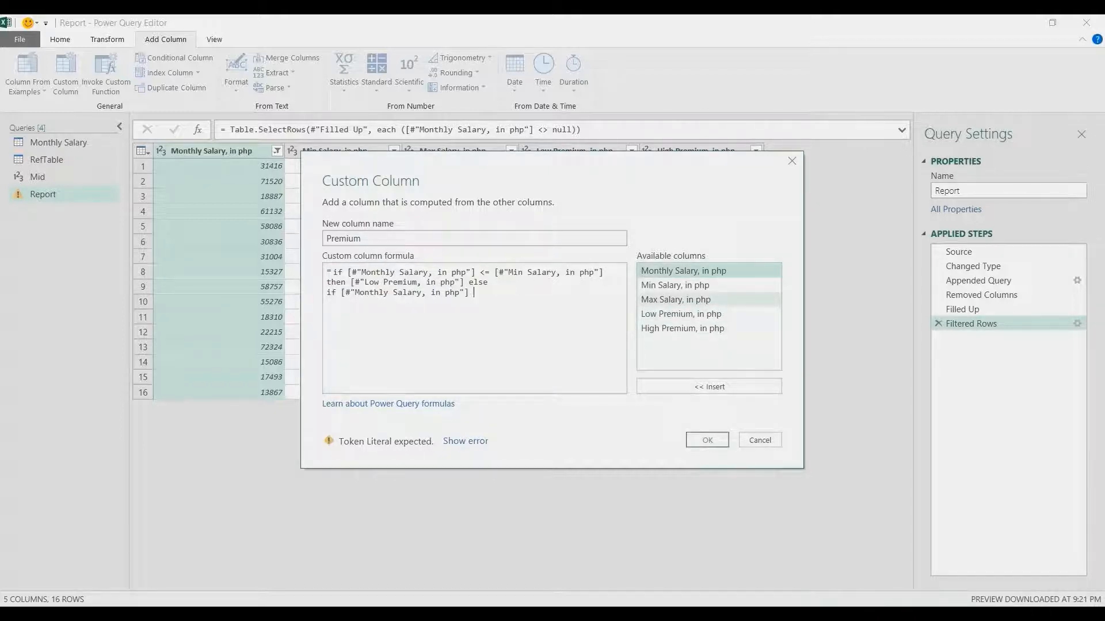
{"action": "type", "text": "="}
{"action": "double_click", "coordinate": [708, 300]}
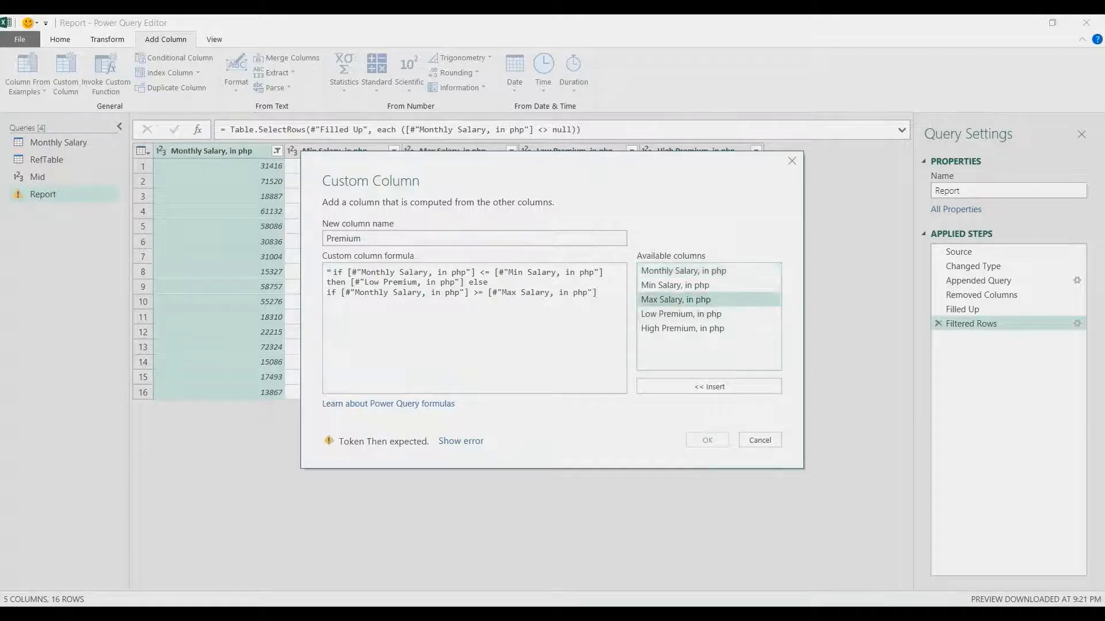
{"action": "type", "text": "else"}
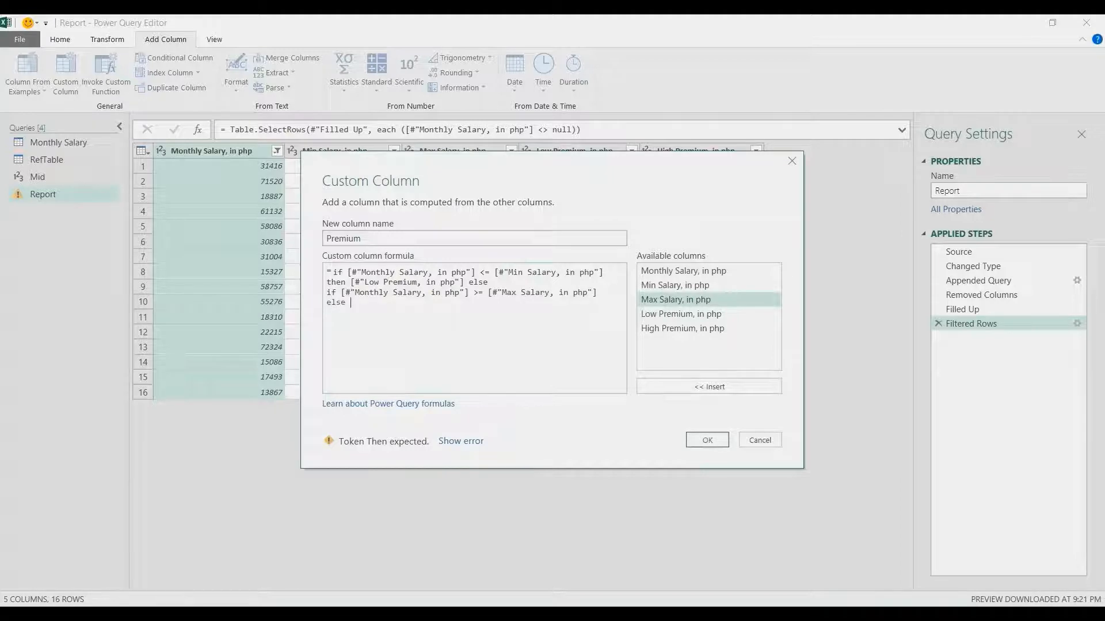
{"action": "double_click", "coordinate": [707, 328]}
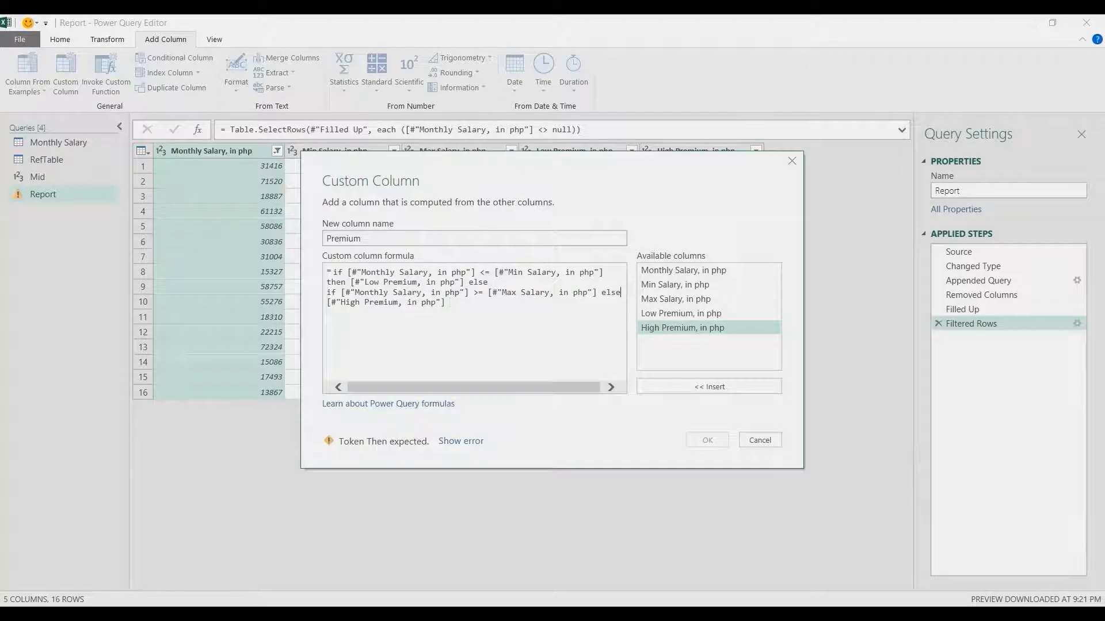
- Replace the else before High Premium, in php with then, and follow that column with else and a new line
{"action": "key", "text": "BackSpace"}
{"action": "key", "text": "BackSpace"}
{"action": "key", "text": "BackSpace"}
{"action": "key", "text": "BackSpace"}
{"action": "type", "text": "then"}
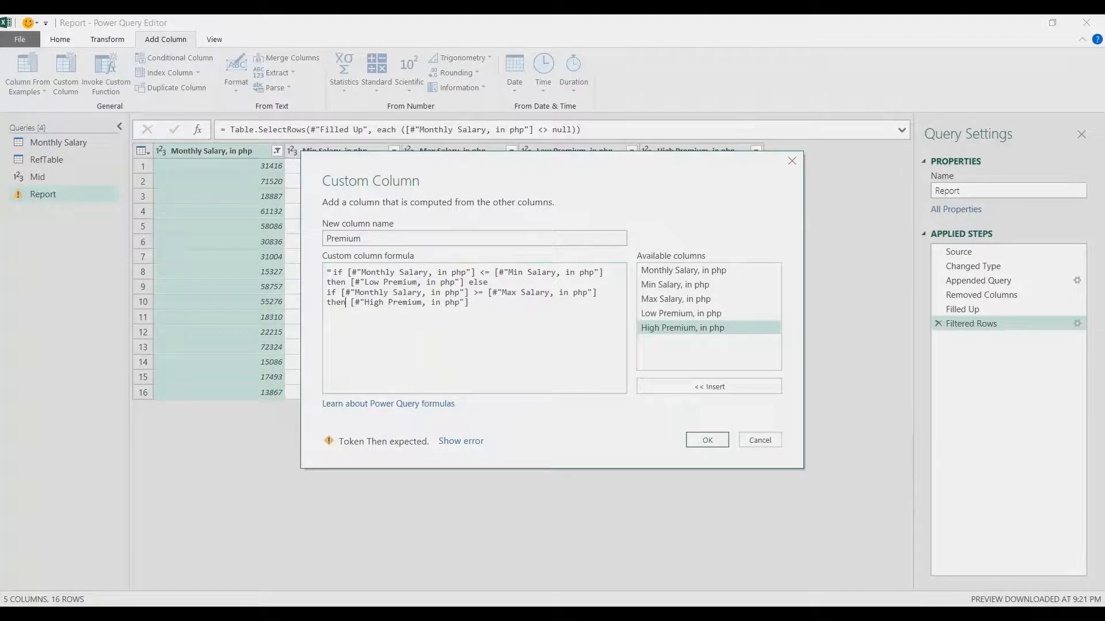
{"action": "type", "text": " else"}
{"action": "key", "text": "Return"}
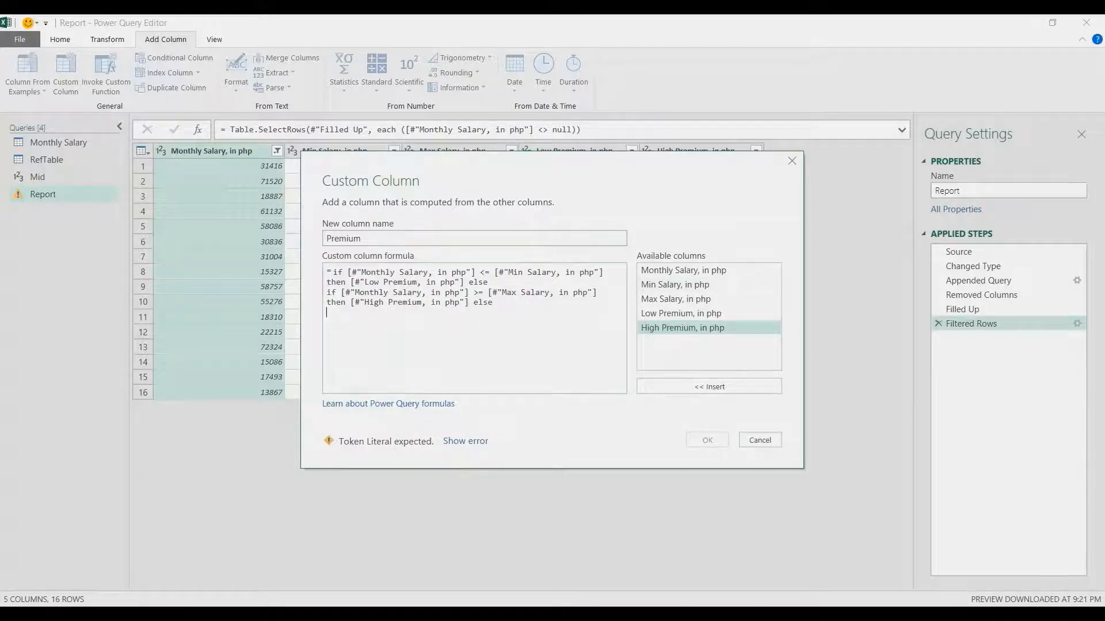
- Finish the Premium formula with Monthly Salary, in php * Number.From(Mid) as the final else result and create the column
{"action": "double_click", "coordinate": [694, 271]}
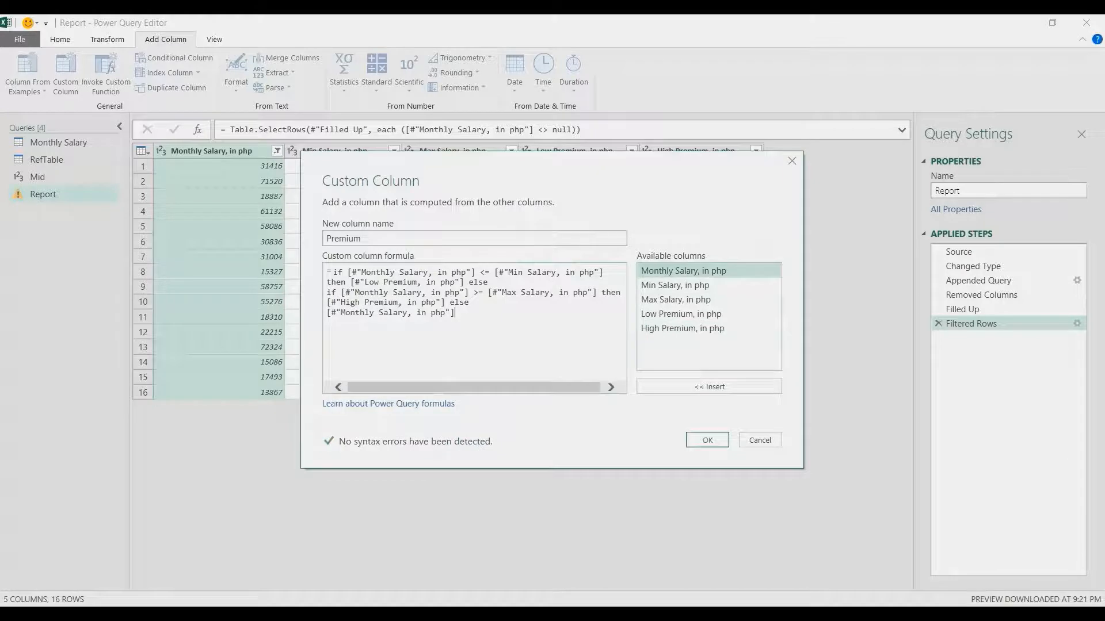
{"action": "type", "text": "*"}
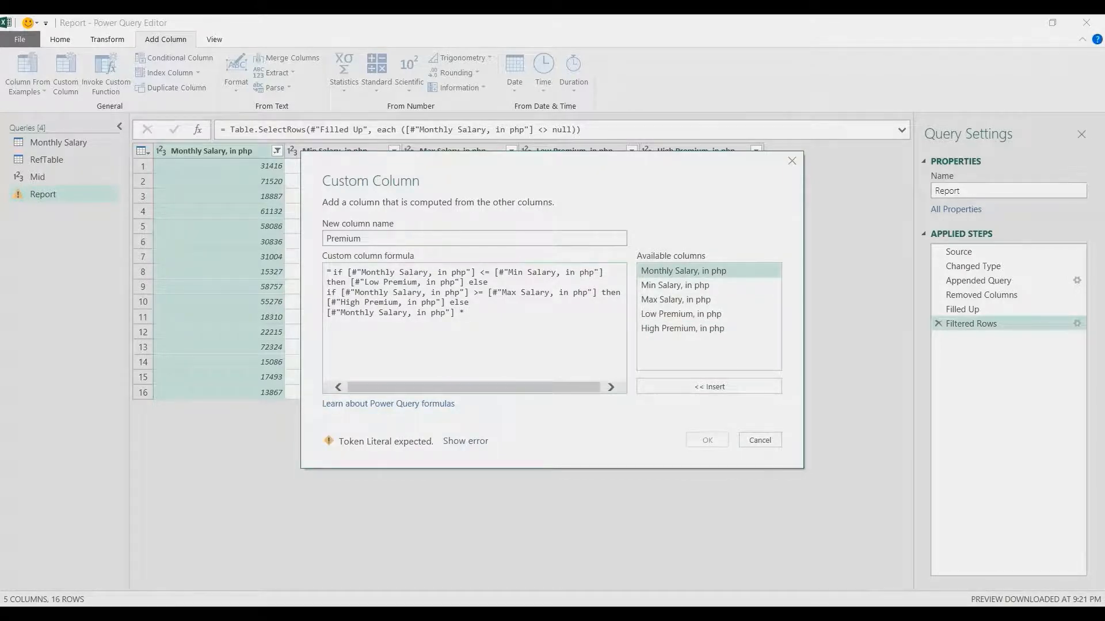
{"action": "type", "text": " Number."}
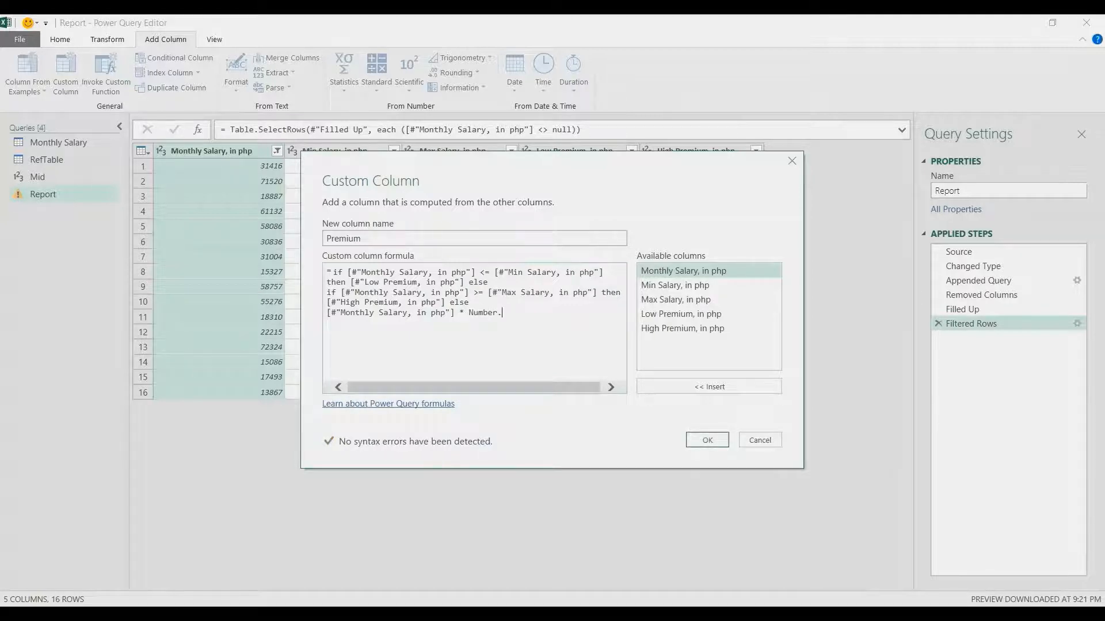
{"action": "type", "text": "From(Mid"}
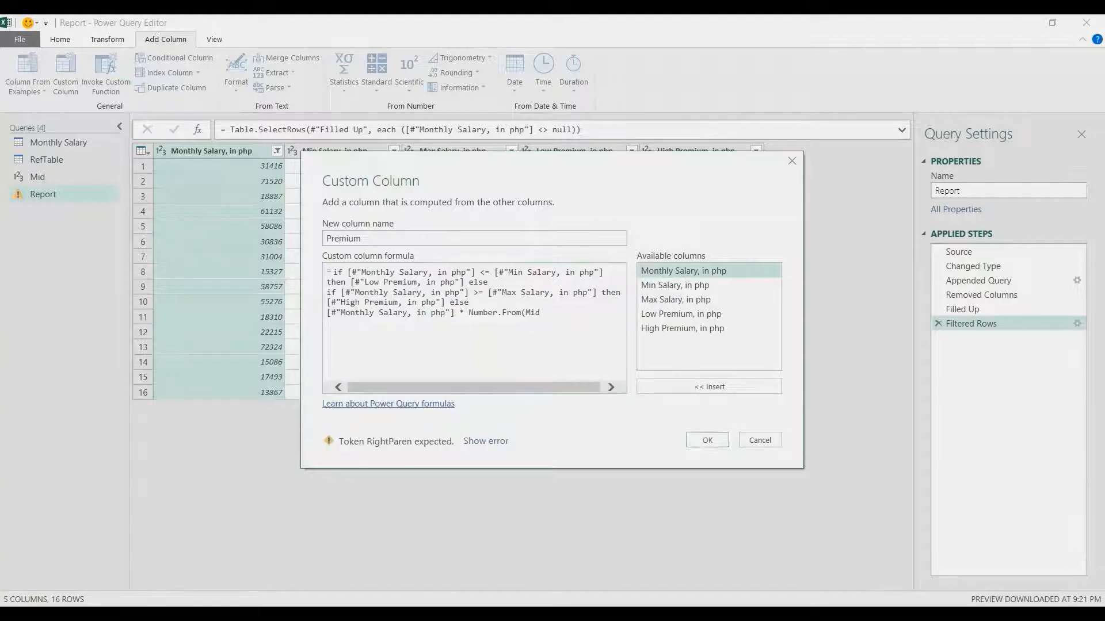
{"action": "type", "text": ")"}
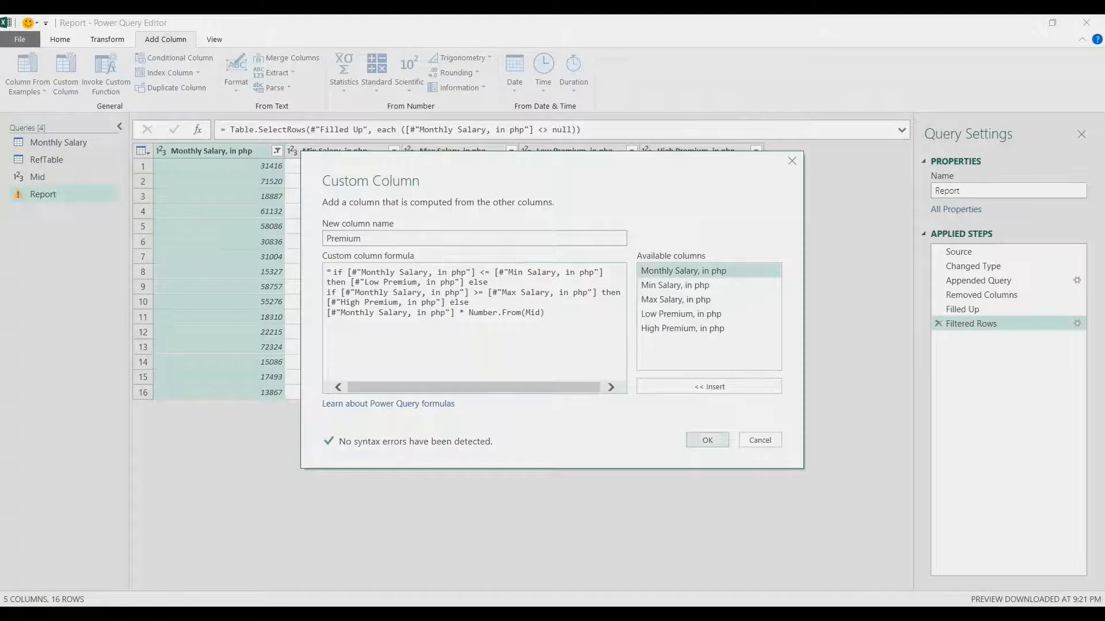
{"action": "left_click", "coordinate": [707, 440]}
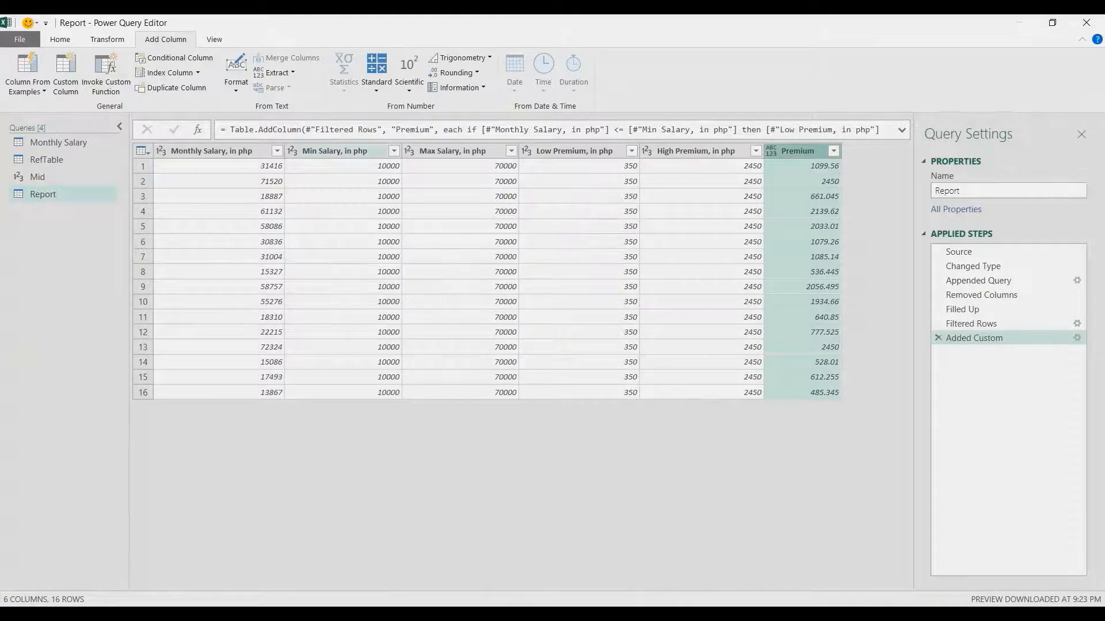
- Remove the Min Salary, Max Salary, Low Premium and High Premium columns from the Report query
{"action": "left_click", "coordinate": [335, 151]}
{"action": "left_click", "coordinate": [695, 150], "text": "shift"}
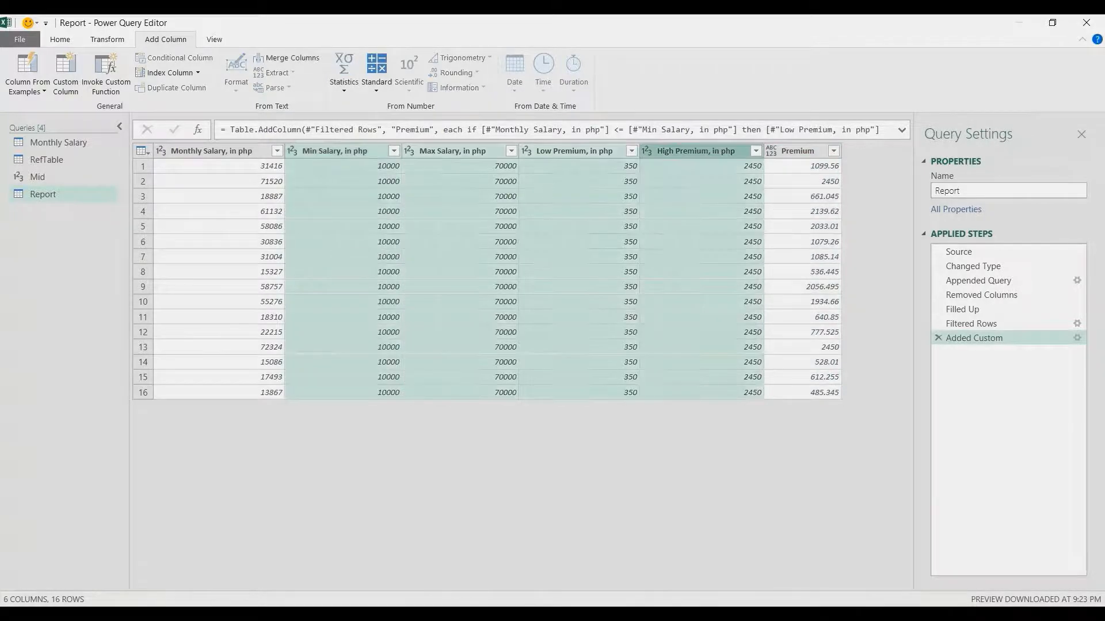
{"action": "key", "text": "Delete"}
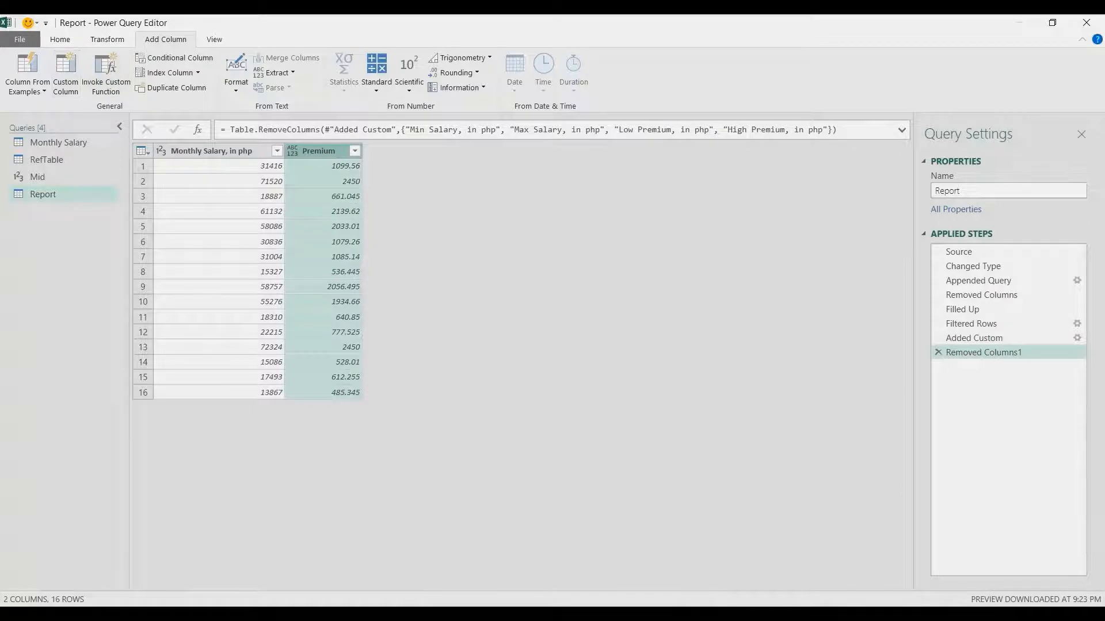
- Close the query editor and load the Report query as a table on a new worksheet
{"action": "left_click", "coordinate": [60, 39]}
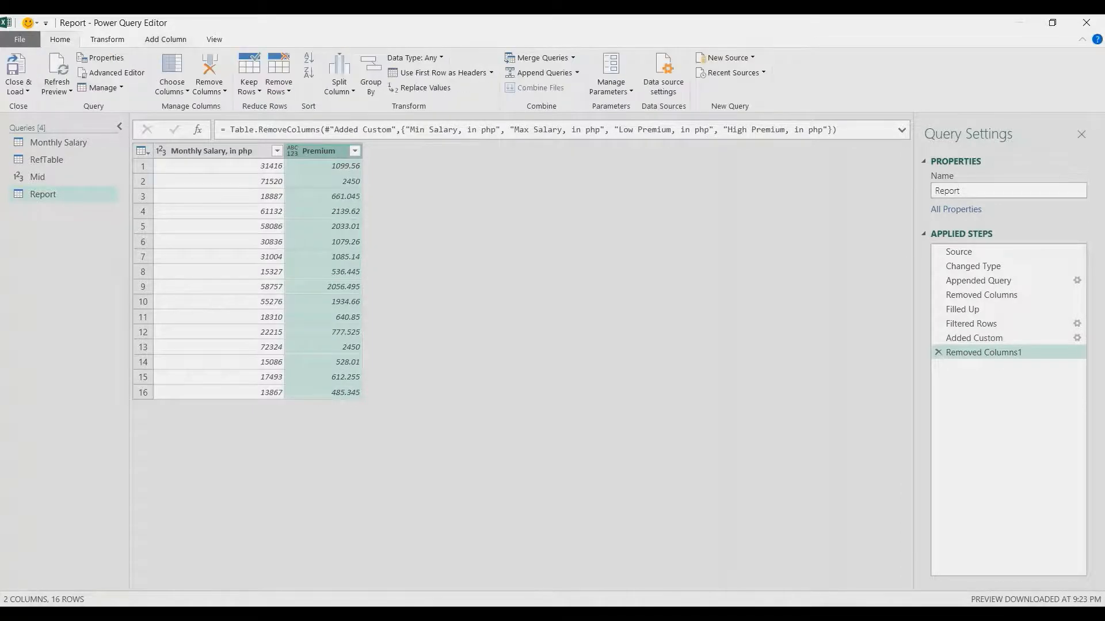
{"action": "left_click", "coordinate": [18, 91]}
{"action": "left_click", "coordinate": [50, 106]}
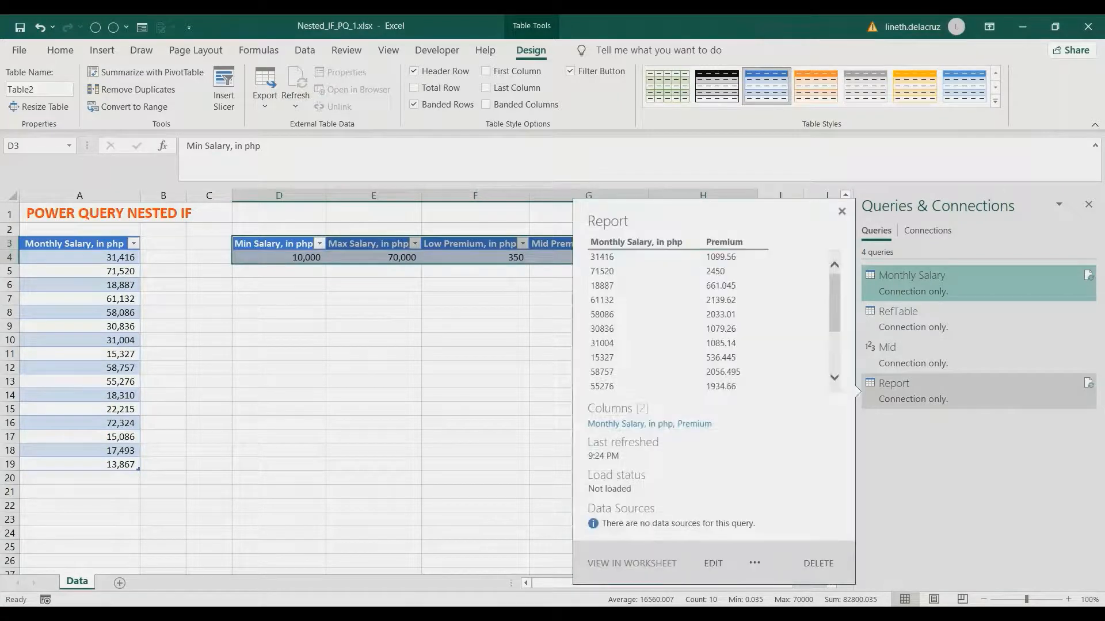
{"action": "right_click", "coordinate": [910, 391]}
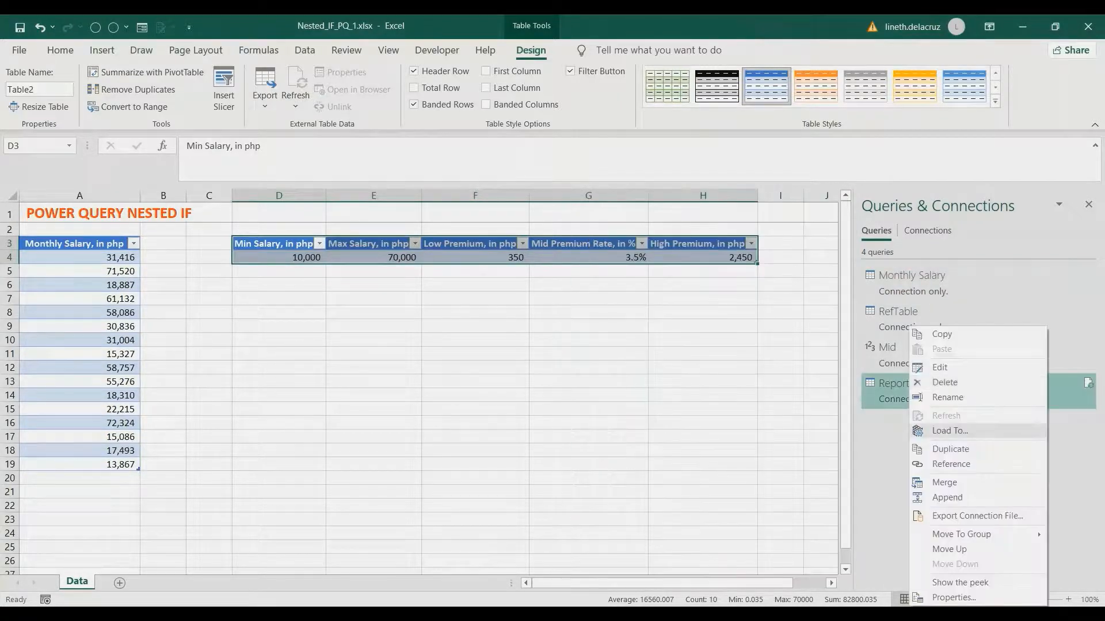
{"action": "left_click", "coordinate": [926, 430]}
{"action": "left_click", "coordinate": [509, 365]}
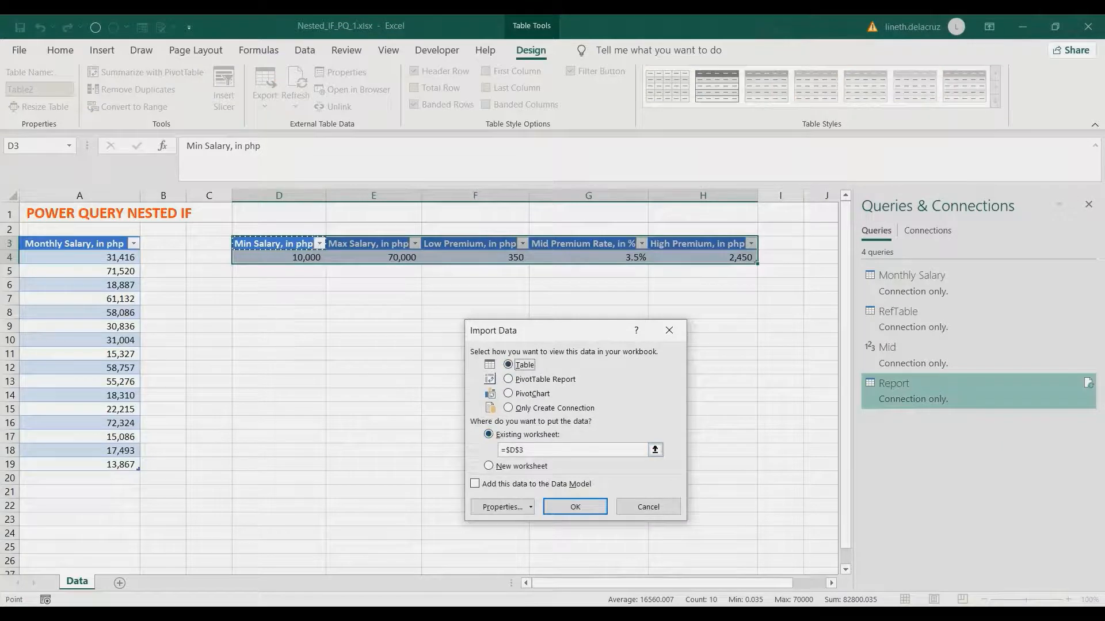
{"action": "left_click", "coordinate": [489, 466]}
{"action": "left_click", "coordinate": [575, 506]}
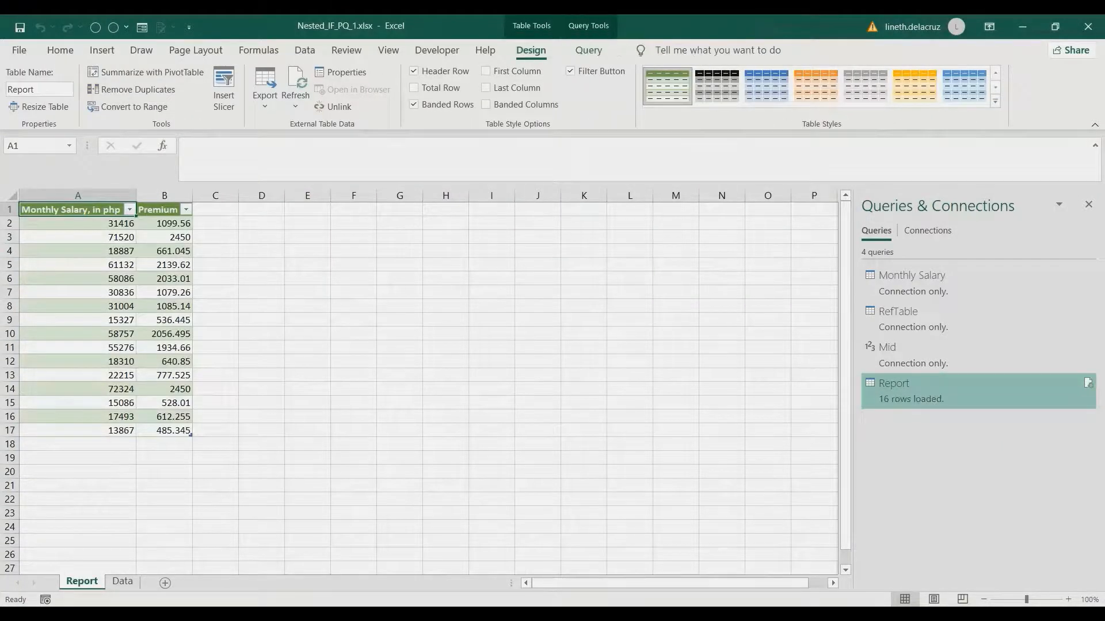
- Format the Monthly Salary and Premium columns on the Report sheet with comma style and no decimals
{"action": "left_click", "coordinate": [165, 196]}
{"action": "left_click_drag", "start_coordinate": [77, 195], "coordinate": [165, 196]}
{"action": "left_click", "coordinate": [164, 224]}
{"action": "left_click_drag", "start_coordinate": [78, 196], "coordinate": [165, 196]}
{"action": "left_click", "coordinate": [60, 50]}
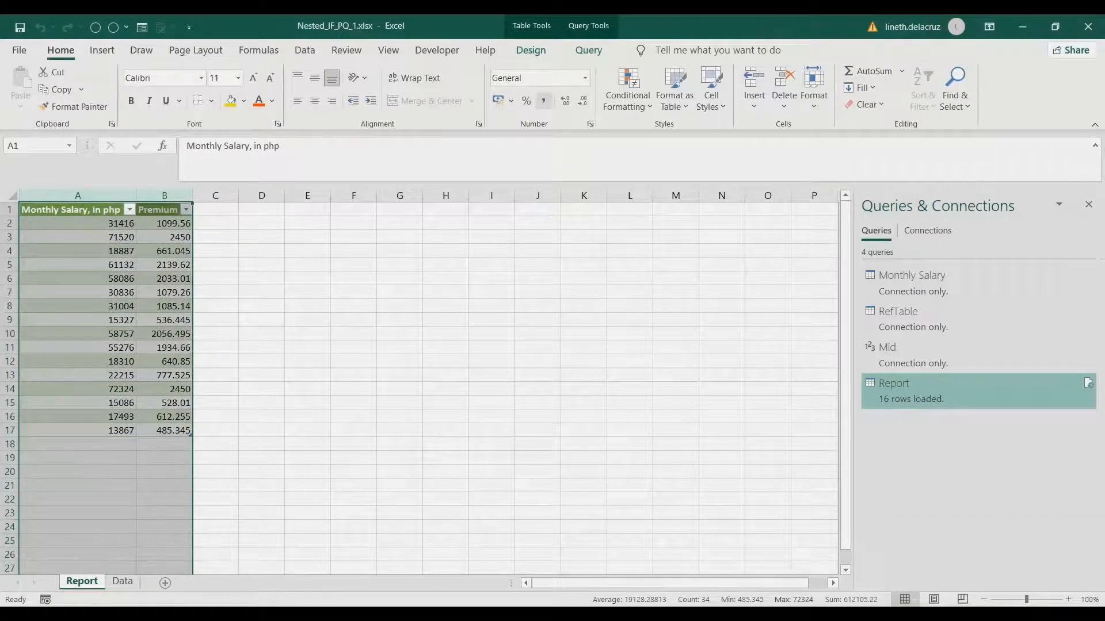
{"action": "left_click", "coordinate": [543, 100]}
{"action": "left_click", "coordinate": [583, 101]}
{"action": "left_click", "coordinate": [583, 100]}
{"action": "left_click", "coordinate": [537, 348]}
{"action": "left_click", "coordinate": [164, 348]}
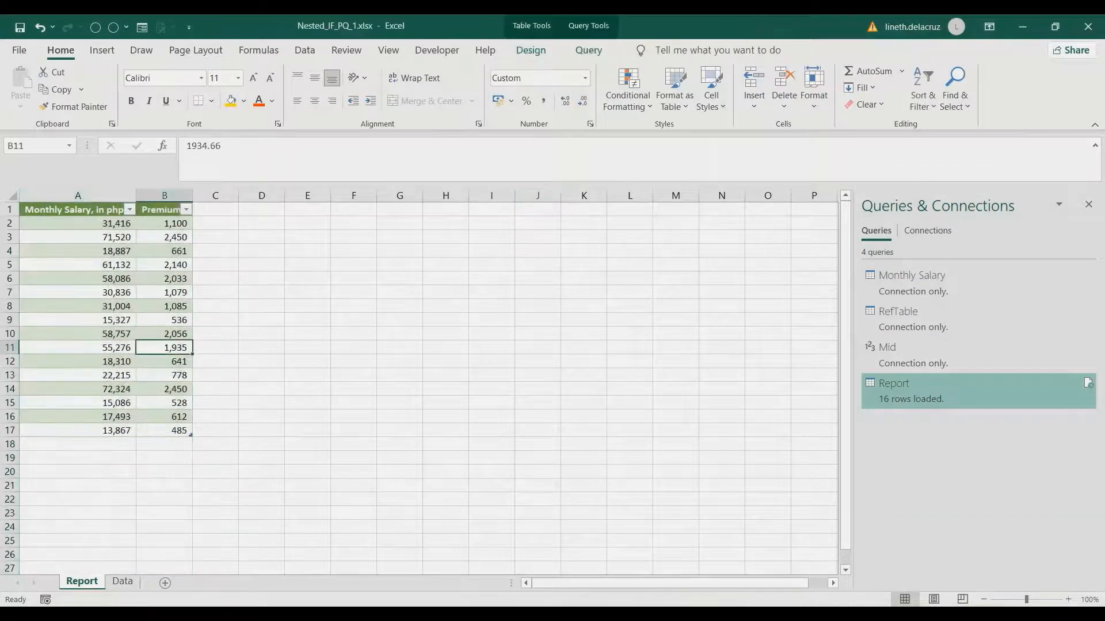
- Return to the Data sheet and select the Min Salary value in cell D4
{"action": "left_click", "coordinate": [78, 223]}
{"action": "right_click", "coordinate": [85, 582]}
{"action": "left_click", "coordinate": [77, 583]}
{"action": "left_click", "coordinate": [122, 582]}
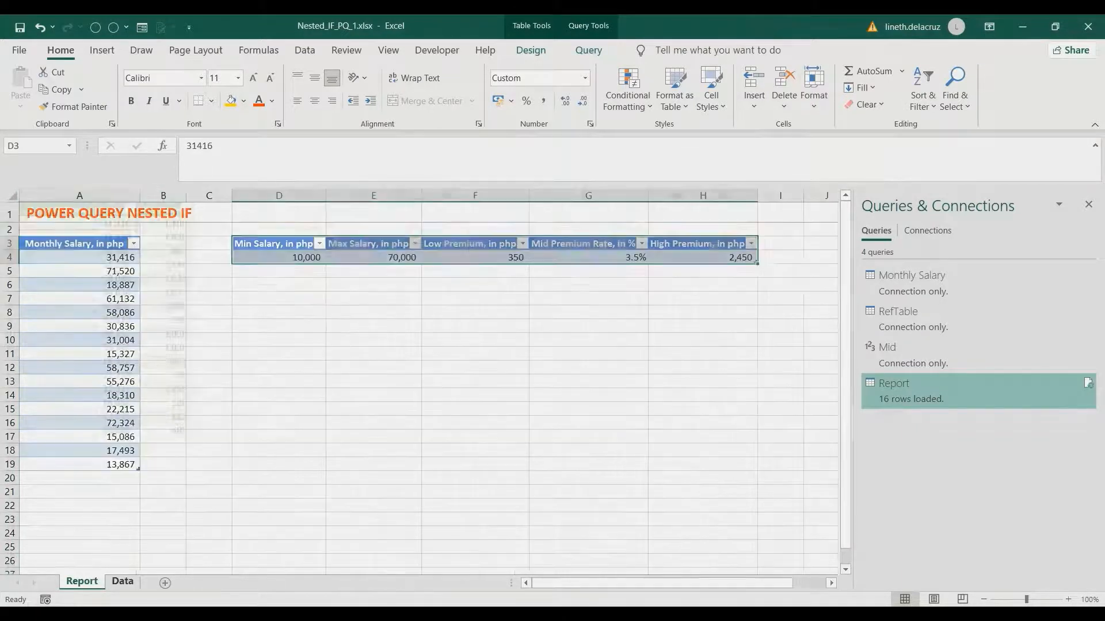
{"action": "left_click", "coordinate": [279, 299]}
{"action": "left_click", "coordinate": [279, 257]}
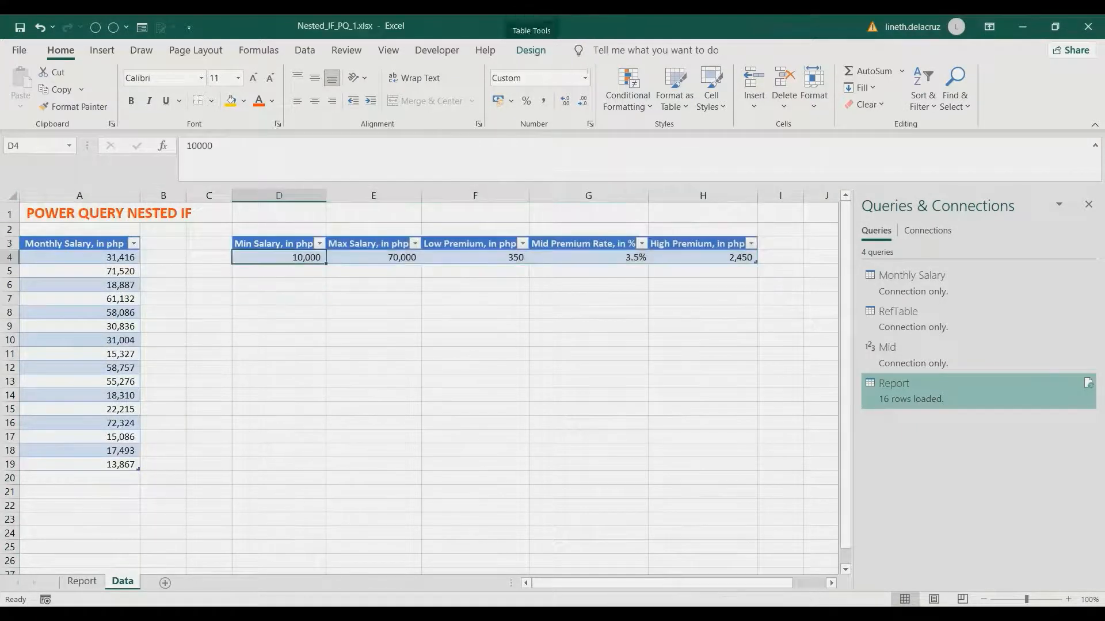
- Switch to the IFS.xlsx workbook and examine the 2022 salary brackets, rate and premiums on Sheet2
{"action": "left_click", "coordinate": [553, 614]}
{"action": "left_click", "coordinate": [475, 568]}
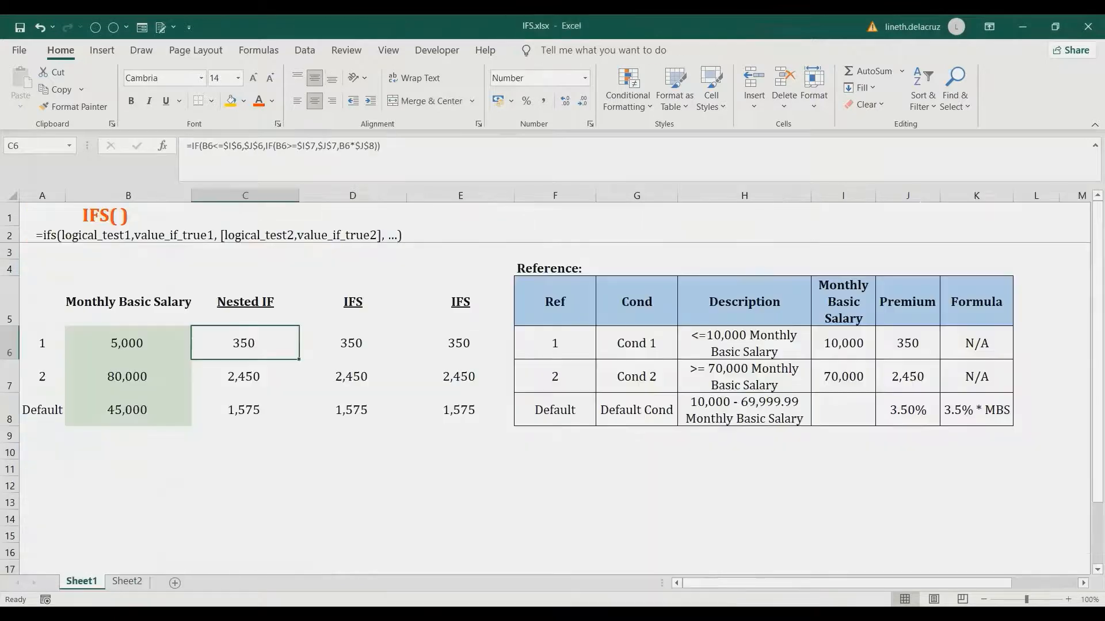
{"action": "left_click", "coordinate": [127, 582]}
{"action": "left_click", "coordinate": [265, 367]}
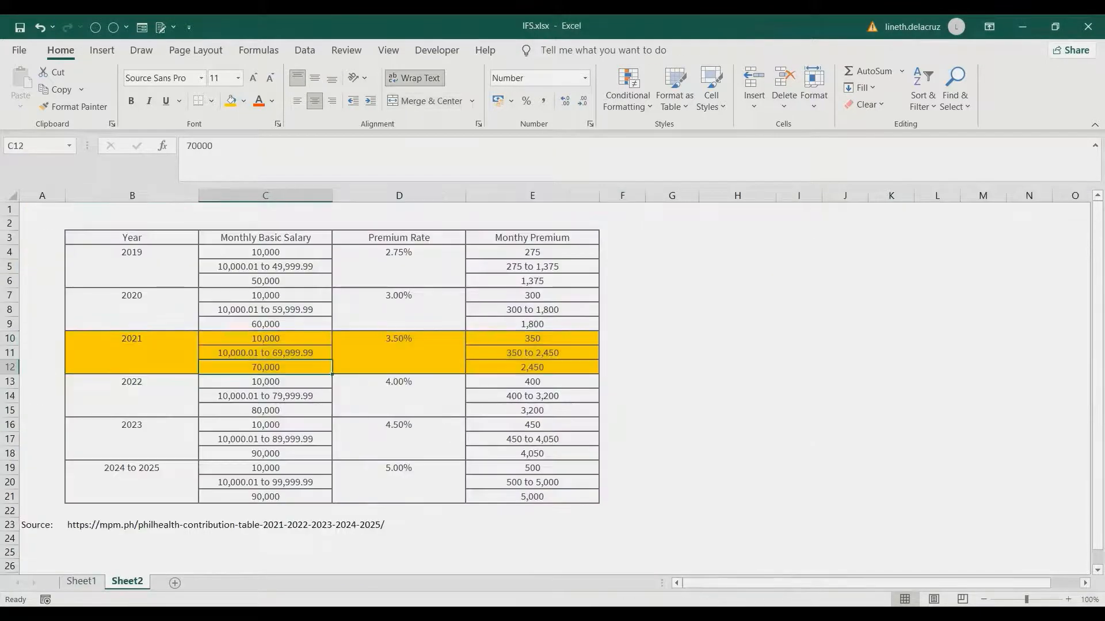
{"action": "left_click_drag", "start_coordinate": [132, 389], "coordinate": [533, 406]}
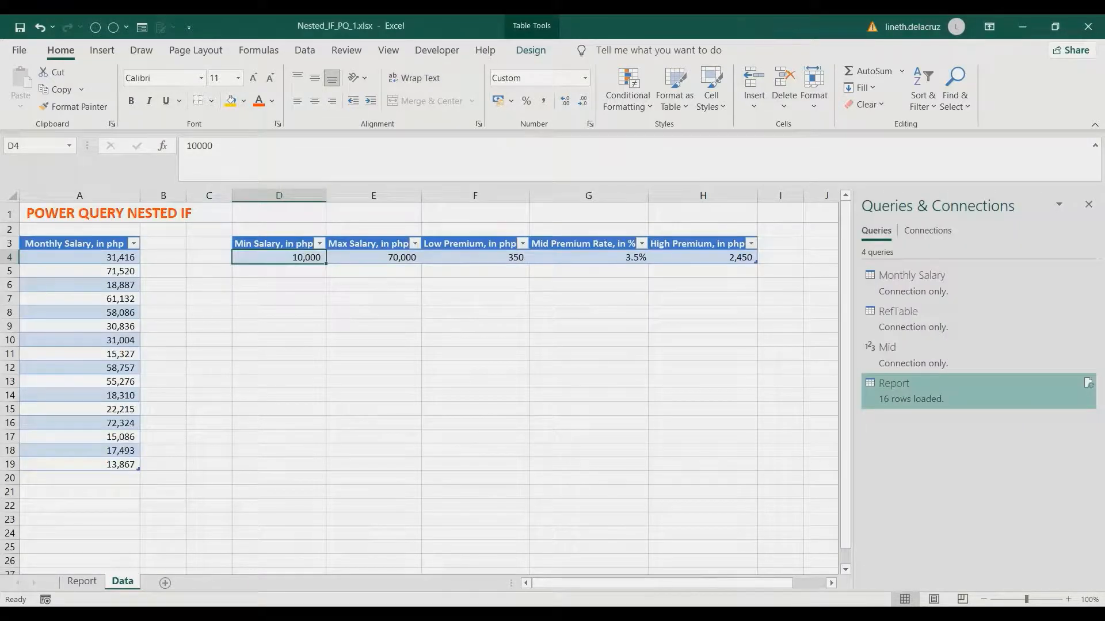
- In the Data sheet's reference table, set Max Salary to 80000, Low Premium to 400, Mid Premium Rate to 4% and High Premium to 3200
{"action": "left_click", "coordinate": [374, 258]}
{"action": "type", "text": "80000"}
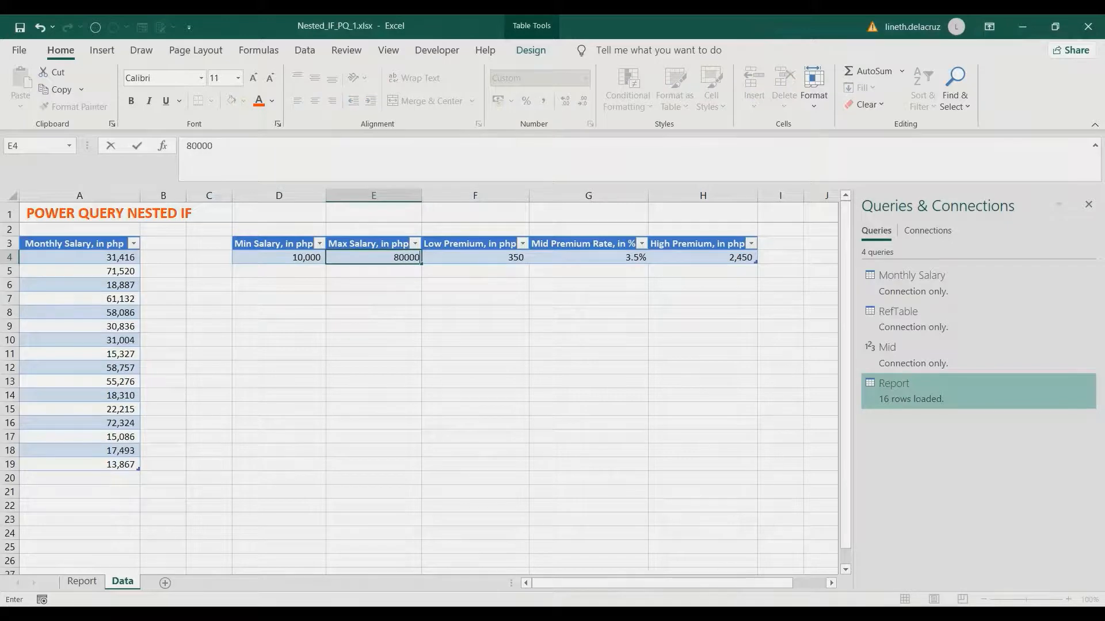
{"action": "key", "text": "Return"}
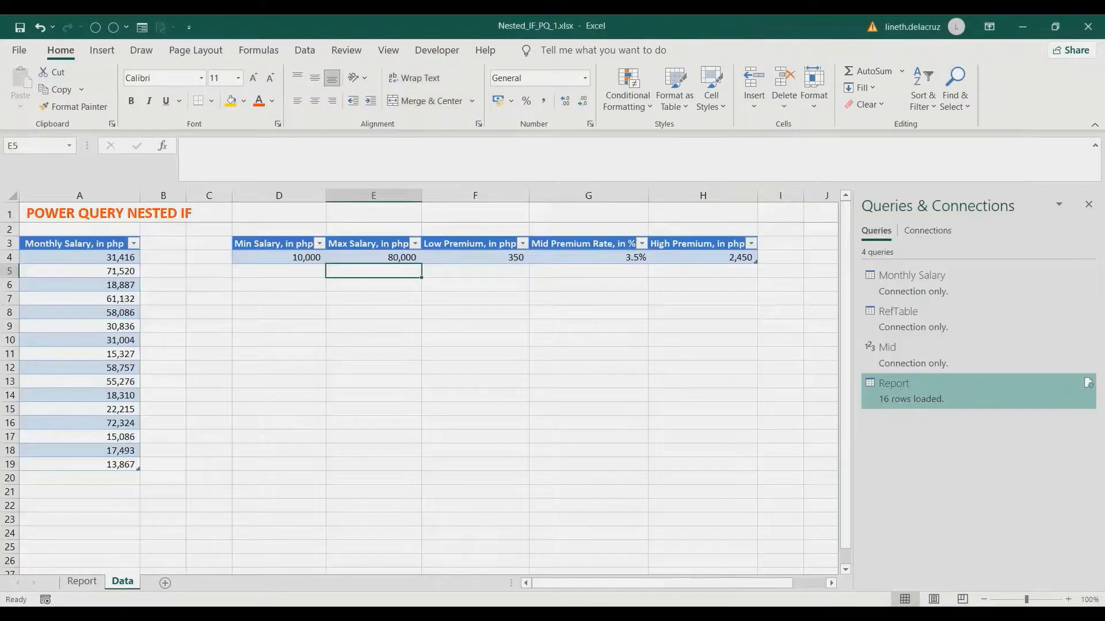
{"action": "left_click", "coordinate": [475, 257]}
{"action": "type", "text": "400"}
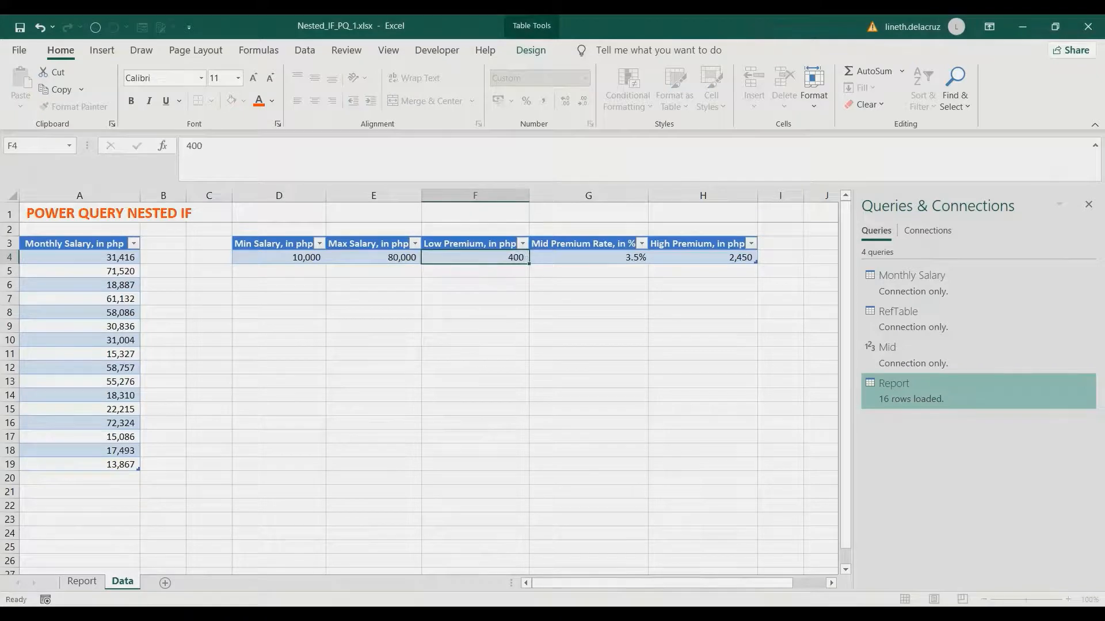
{"action": "key", "text": "Tab"}
{"action": "type", "text": "4%"}
{"action": "key", "text": "Tab"}
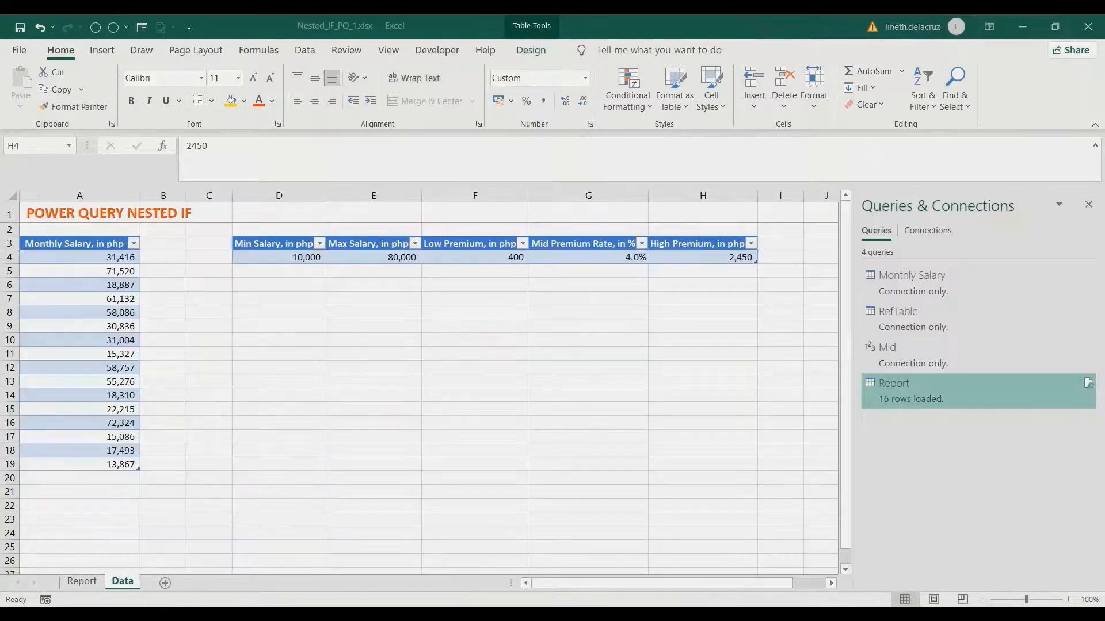
{"action": "type", "text": "3200"}
{"action": "key", "text": "Return"}
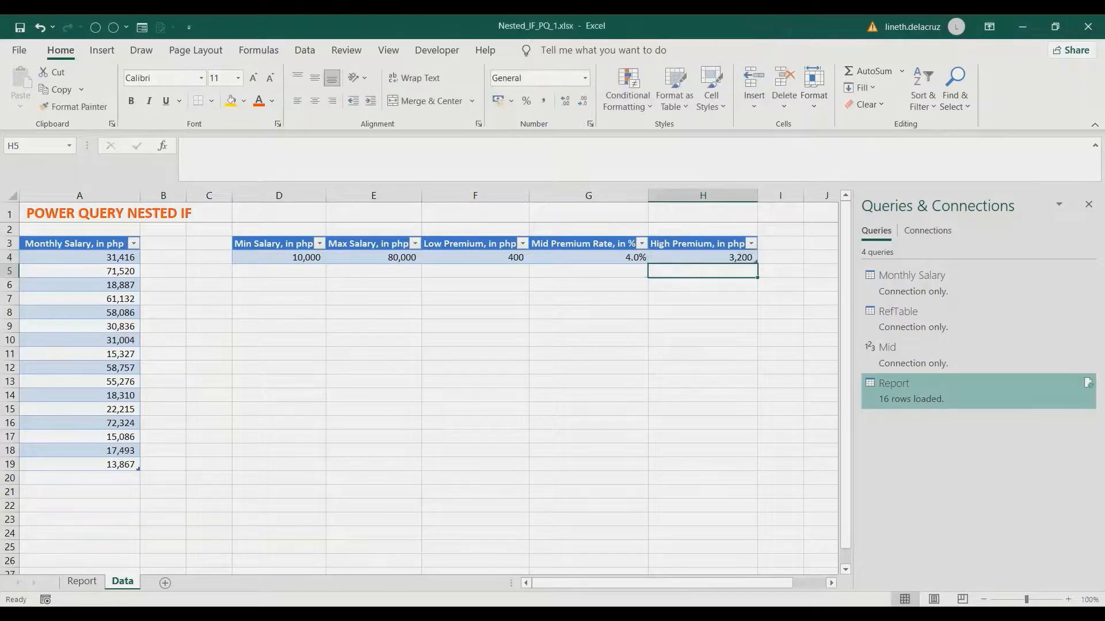
- Refresh all queries and open the Report sheet
{"action": "left_click", "coordinate": [305, 50]}
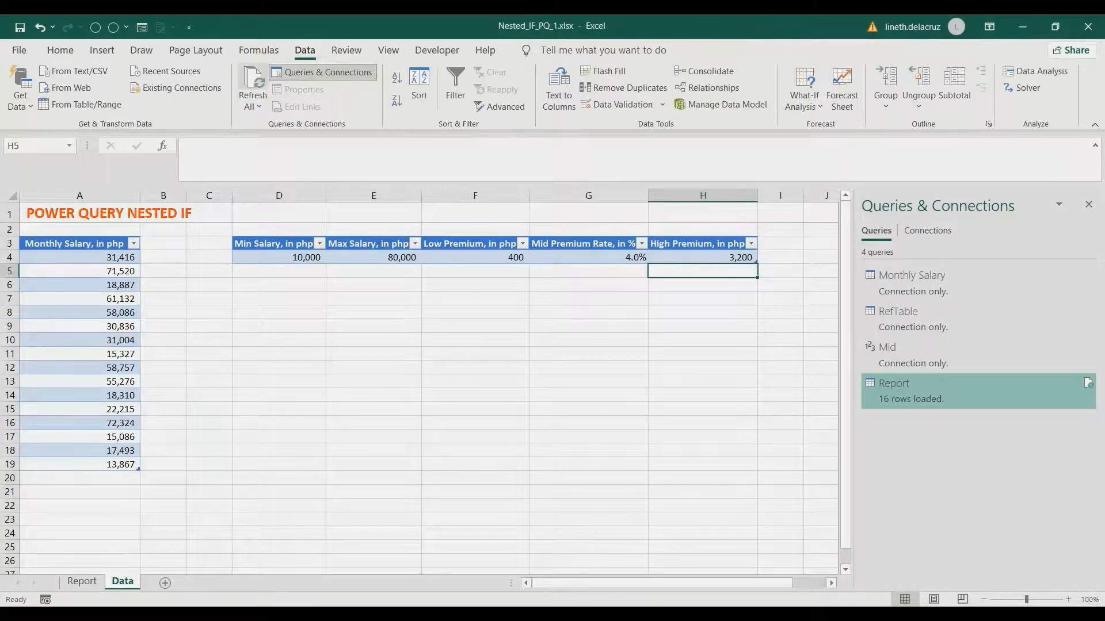
{"action": "left_click", "coordinate": [254, 78]}
{"action": "left_click", "coordinate": [82, 582]}
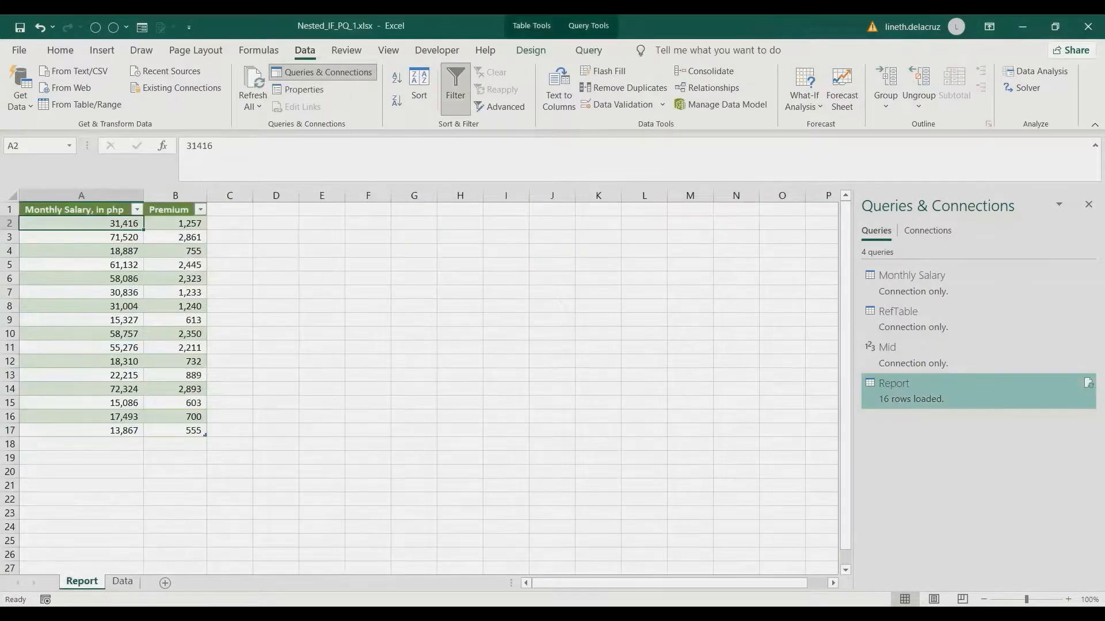
- Enter a check formula in D2 of the Report sheet that multiplies the first row's Monthly Salary by 4%
{"action": "key", "text": "Right"}
{"action": "key", "text": "Right"}
{"action": "key", "text": "Right"}
{"action": "type", "text": "="}
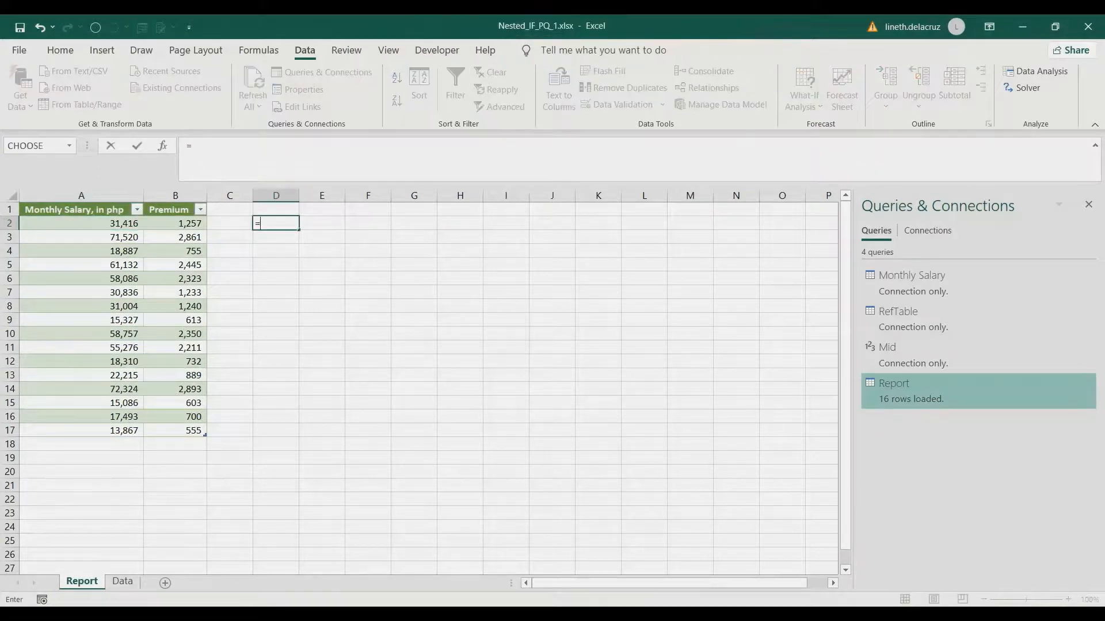
{"action": "key", "text": "Left"}
{"action": "key", "text": "Left"}
{"action": "key", "text": "Left"}
{"action": "type", "text": "*4%"}
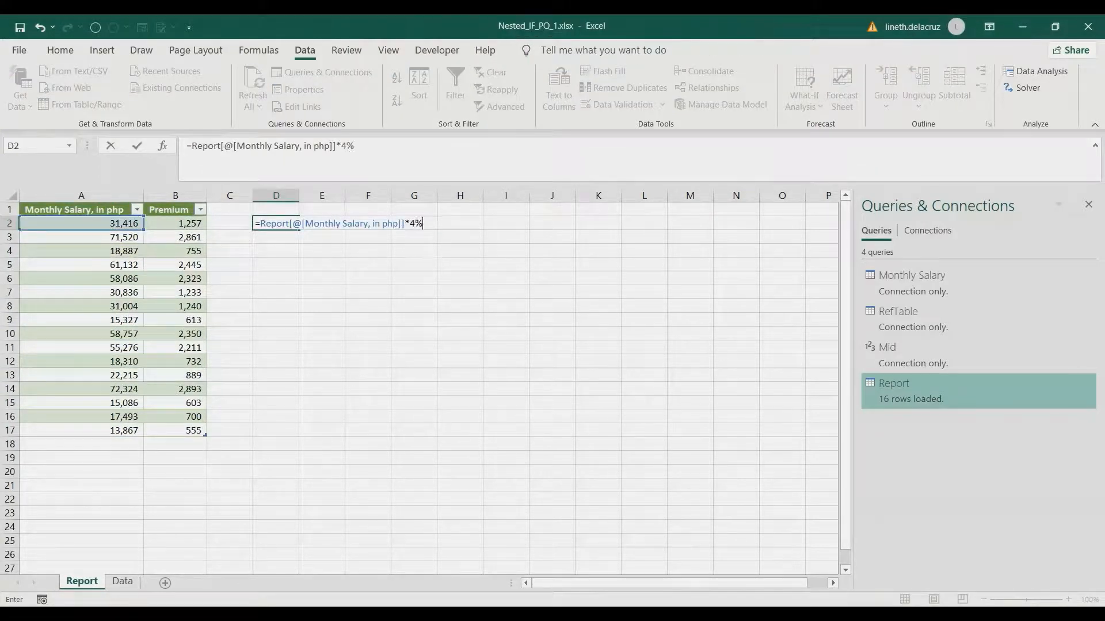
{"action": "key", "text": "ctrl+Return"}
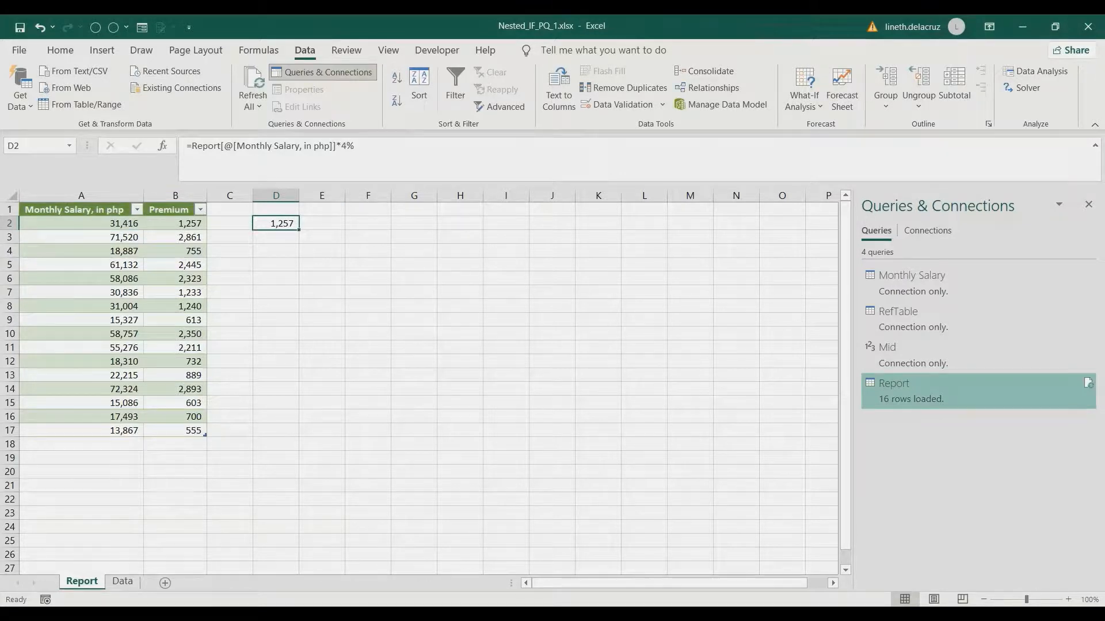
- Clear the check formula from cell D2
{"action": "left_click", "coordinate": [81, 237]}
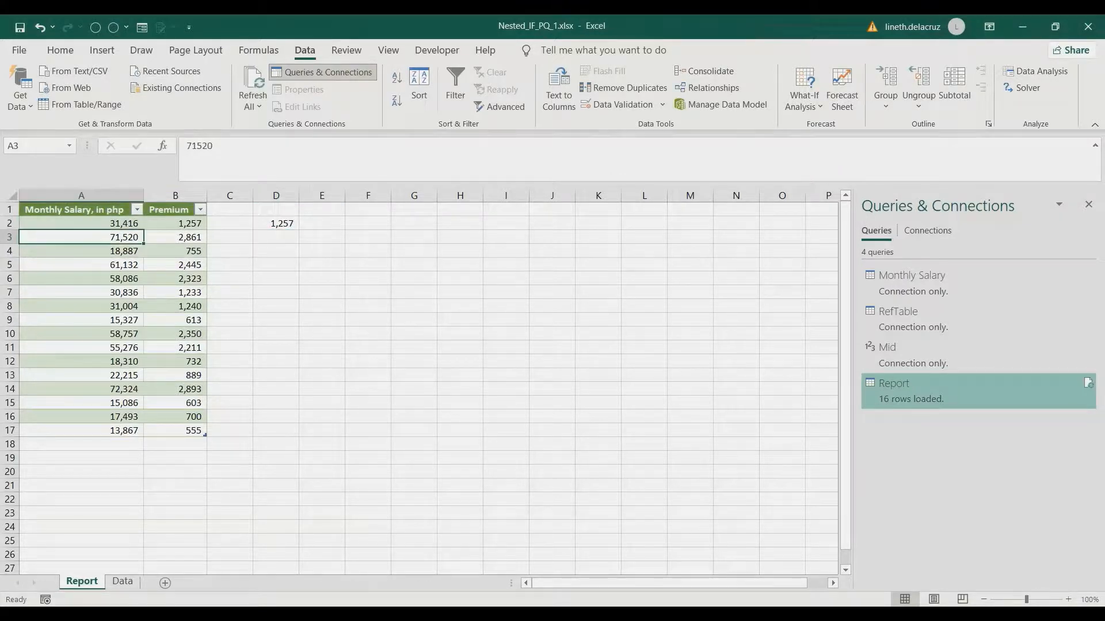
{"action": "key", "text": "Right"}
{"action": "key", "text": "Right"}
{"action": "key", "text": "Right"}
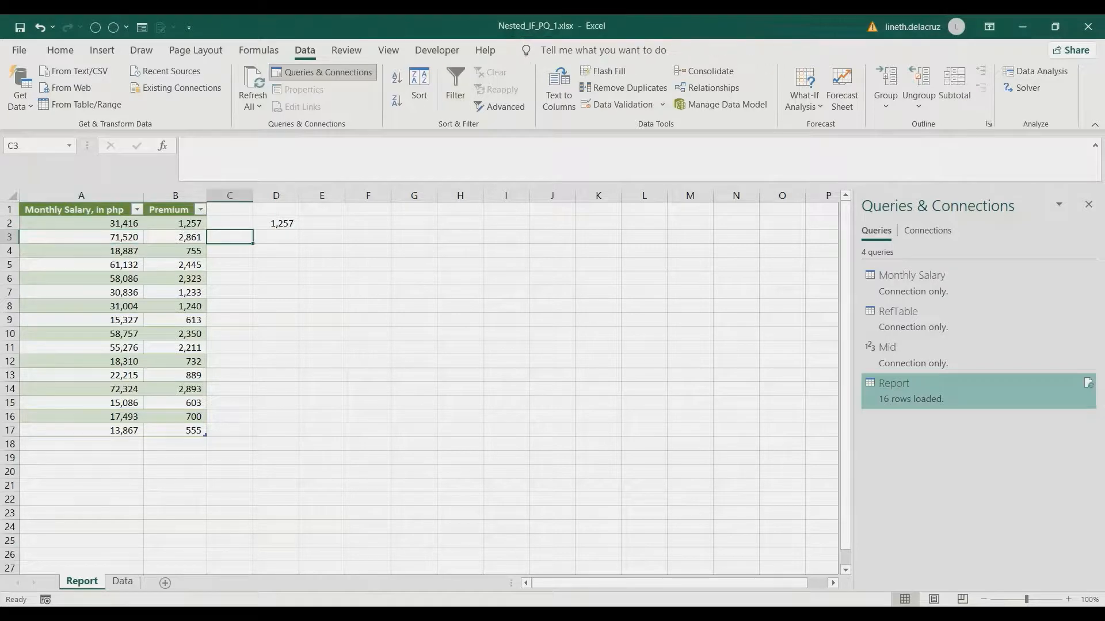
{"action": "key", "text": "Up"}
{"action": "key", "text": "Delete"}
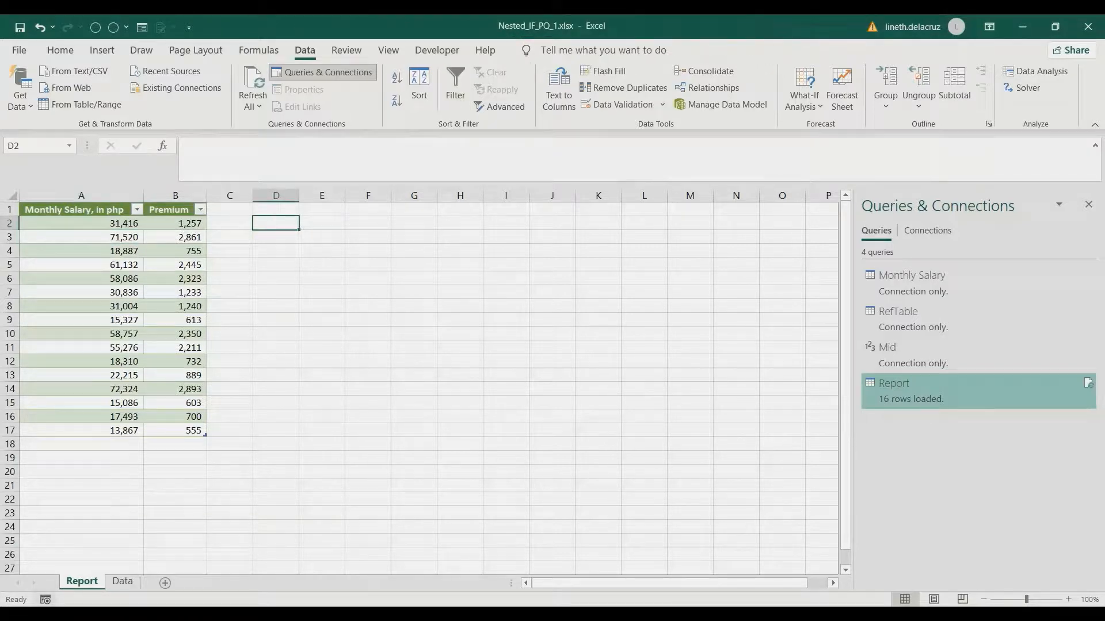
- Unhide Sheet2 and select the first monthly salary in cell A2
{"action": "right_click", "coordinate": [78, 581]}
{"action": "left_click", "coordinate": [98, 547]}
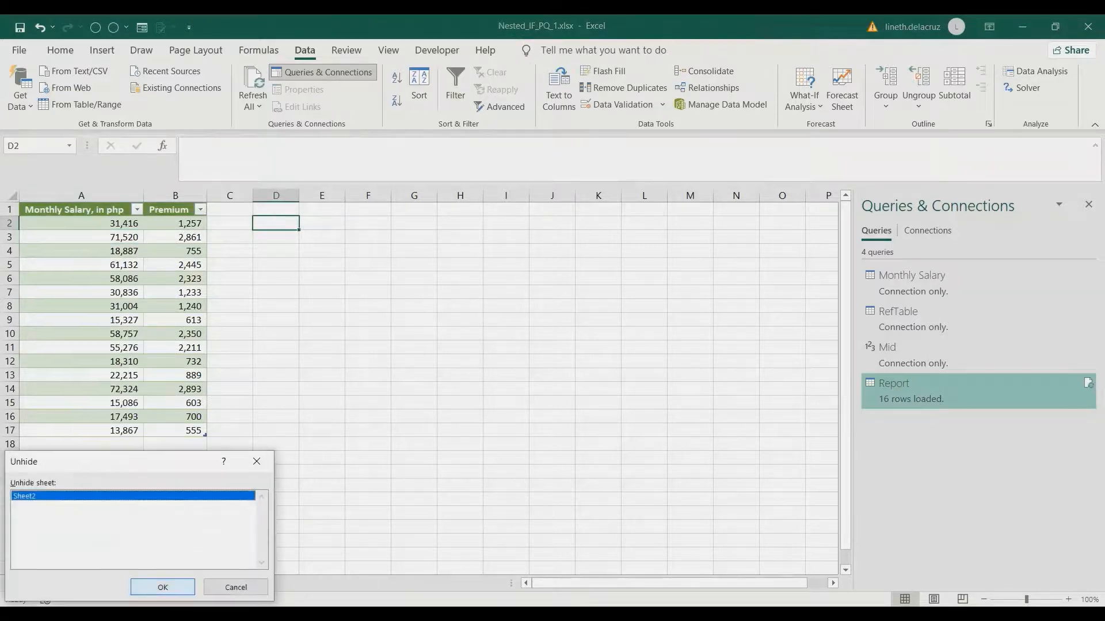
{"action": "key", "text": "Return"}
{"action": "left_click", "coordinate": [69, 223]}
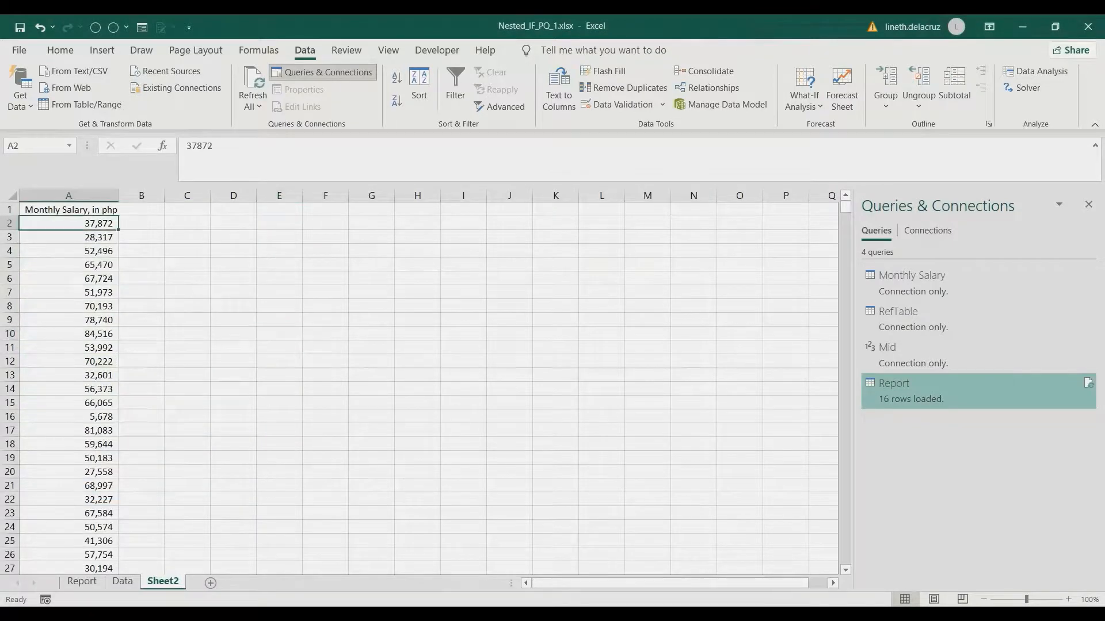
- Copy all monthly salaries from A2 down on Sheet2 and paste them as values over the Data sheet's salaries, starting at A4
{"action": "key", "text": "ctrl+shift+Down"}
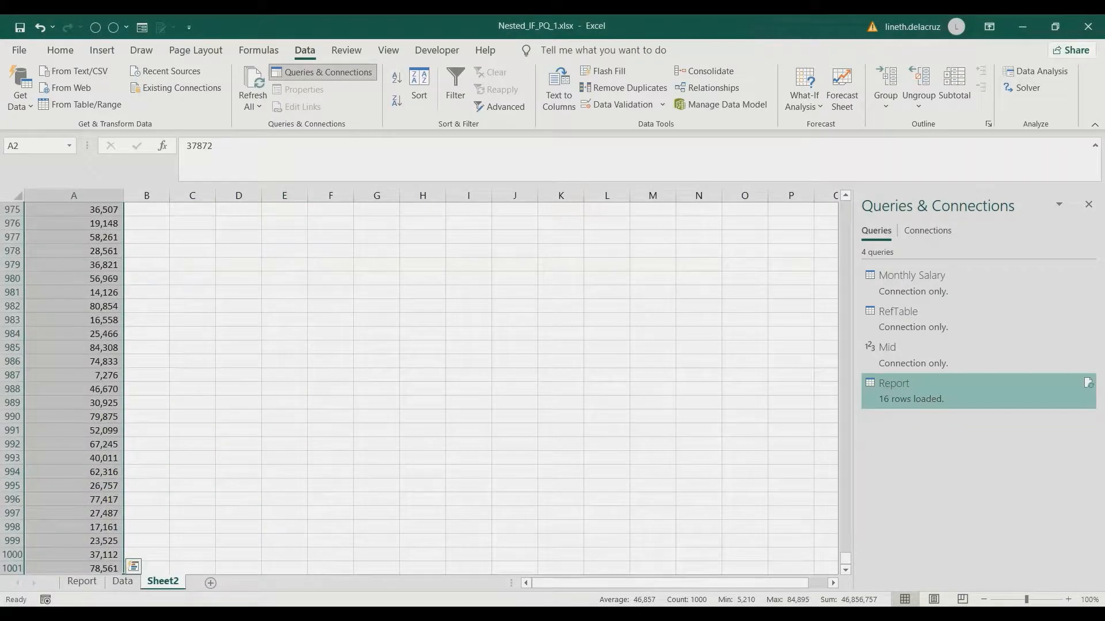
{"action": "key", "text": "ctrl+c"}
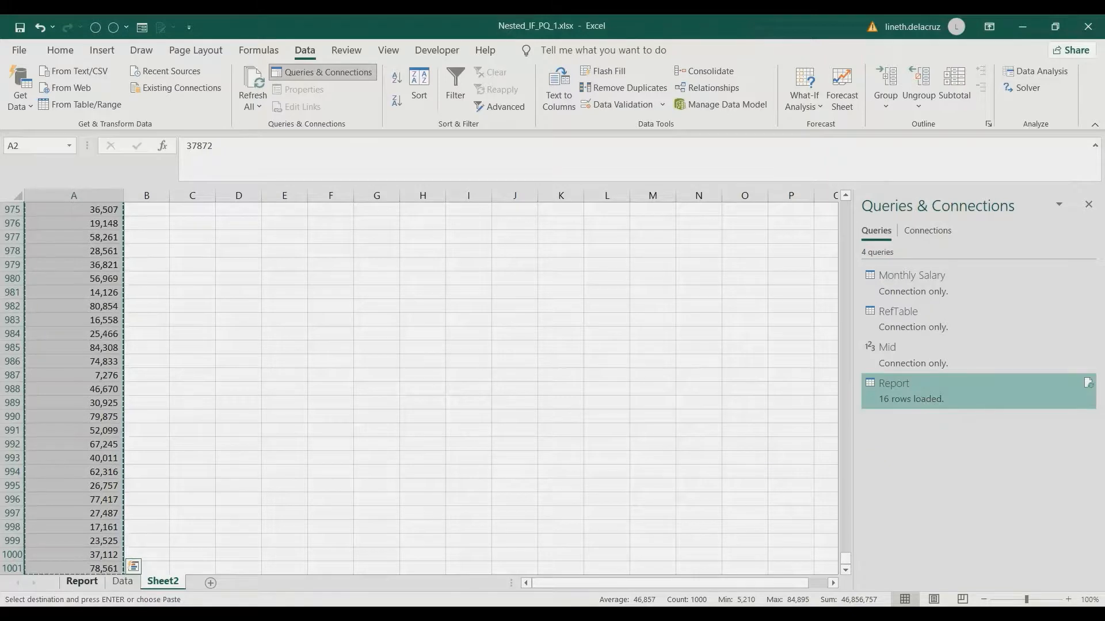
{"action": "key", "text": "ctrl+Page_Up"}
{"action": "key", "text": "ctrl+Page_Up"}
{"action": "key", "text": "ctrl+Page_Down"}
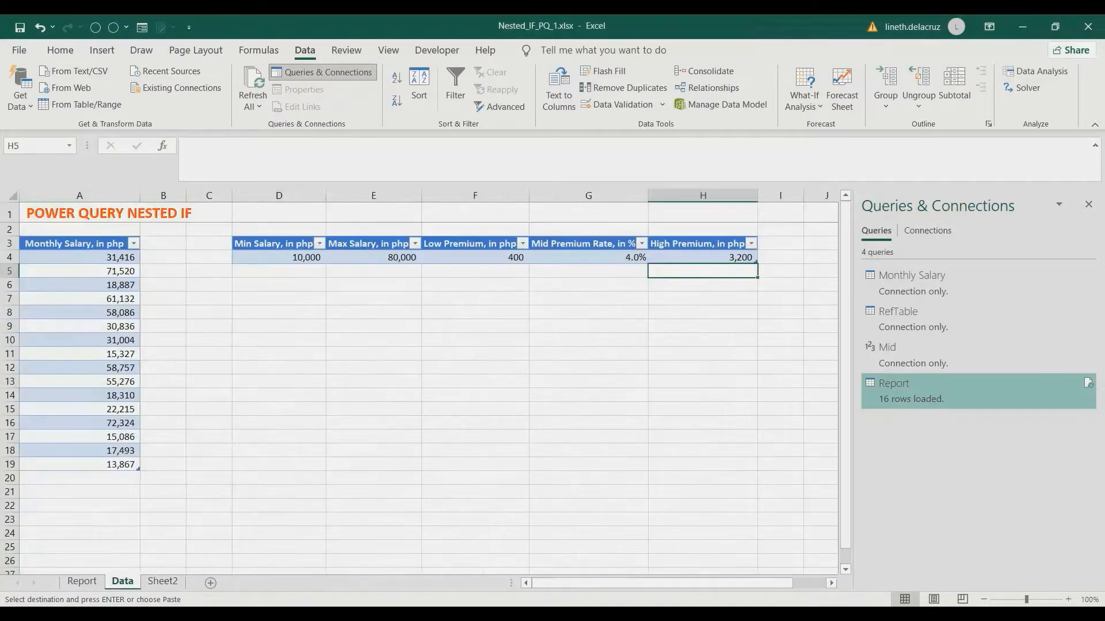
{"action": "left_click", "coordinate": [79, 257]}
{"action": "key", "text": "ctrl+alt+v"}
{"action": "key", "text": "v"}
{"action": "key", "text": "Return"}
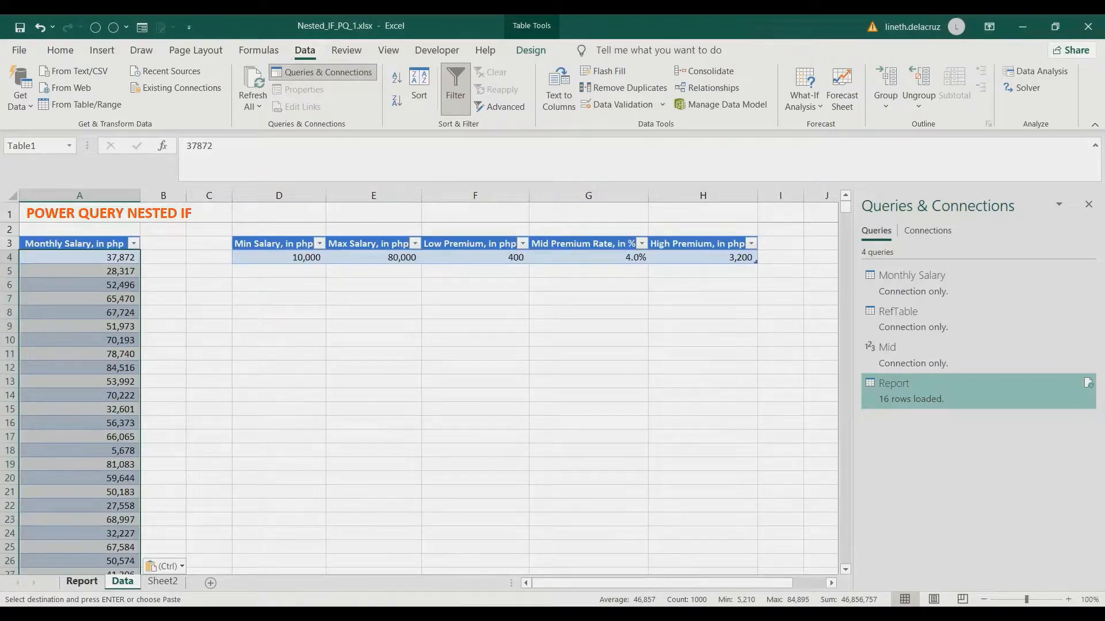
- Refresh all queries from the Report sheet and check the Monthly Salary and Premium columns
{"action": "left_click", "coordinate": [81, 582]}
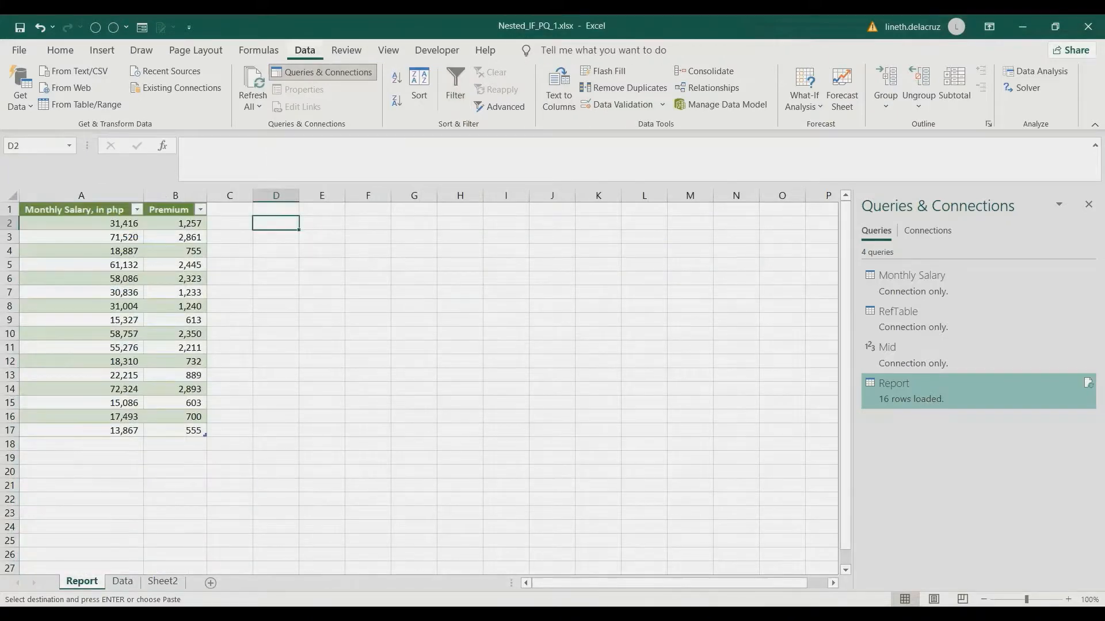
{"action": "left_click", "coordinate": [253, 78]}
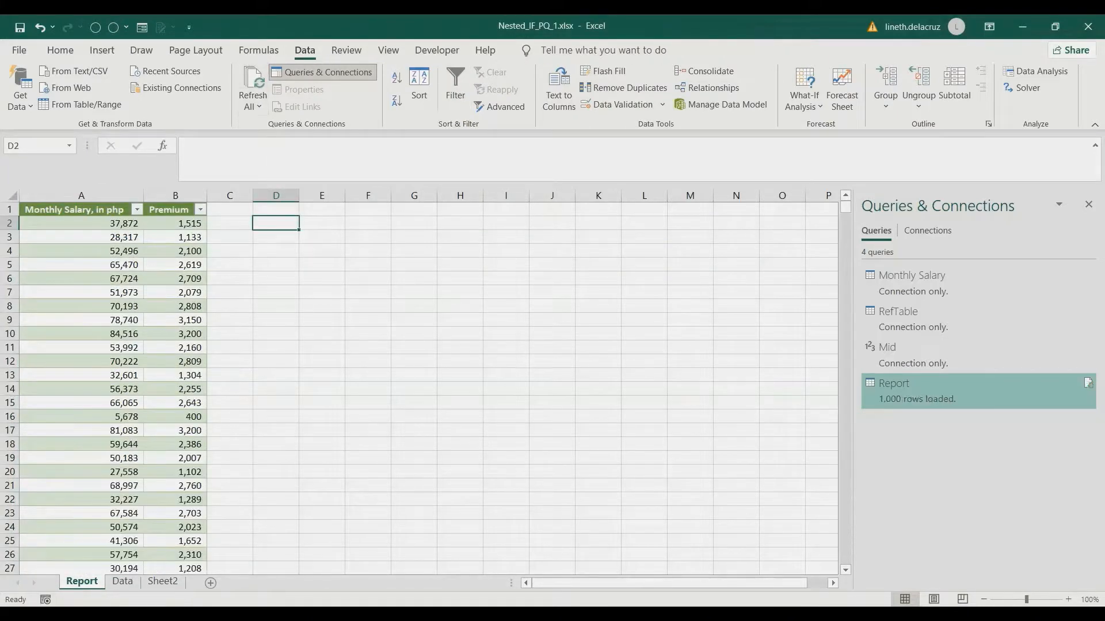
{"action": "left_click_drag", "start_coordinate": [81, 196], "coordinate": [175, 195]}
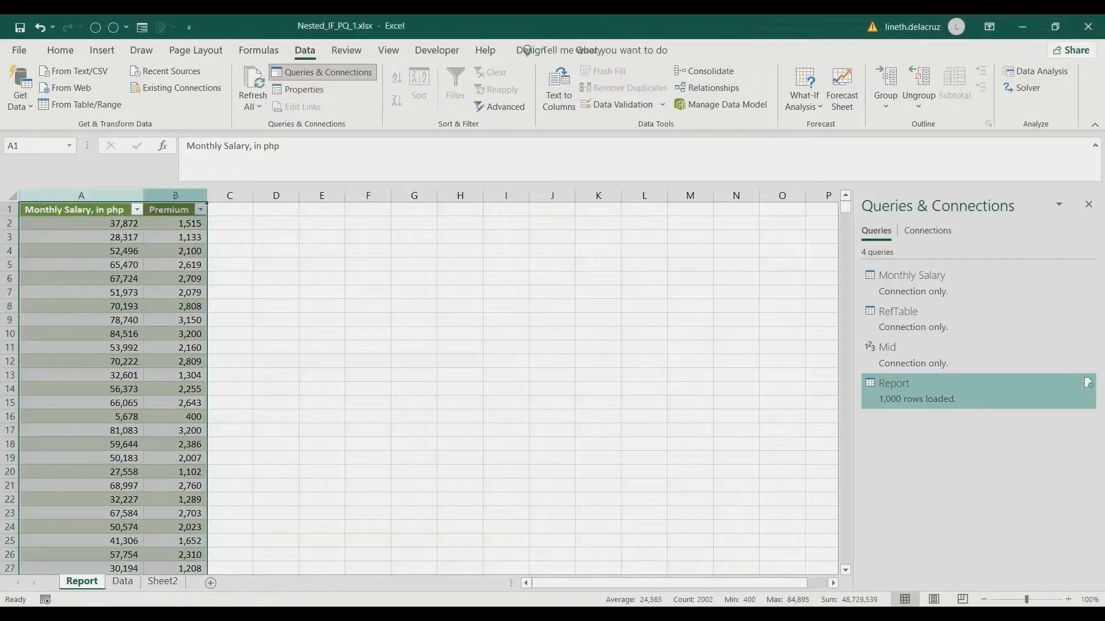
{"action": "left_click", "coordinate": [275, 265]}
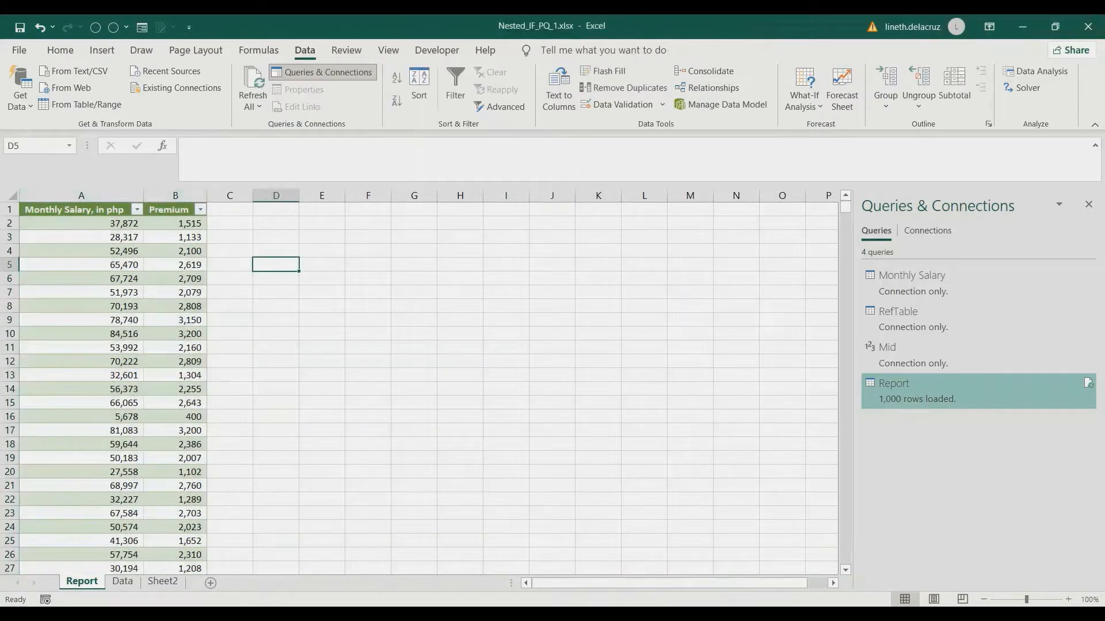